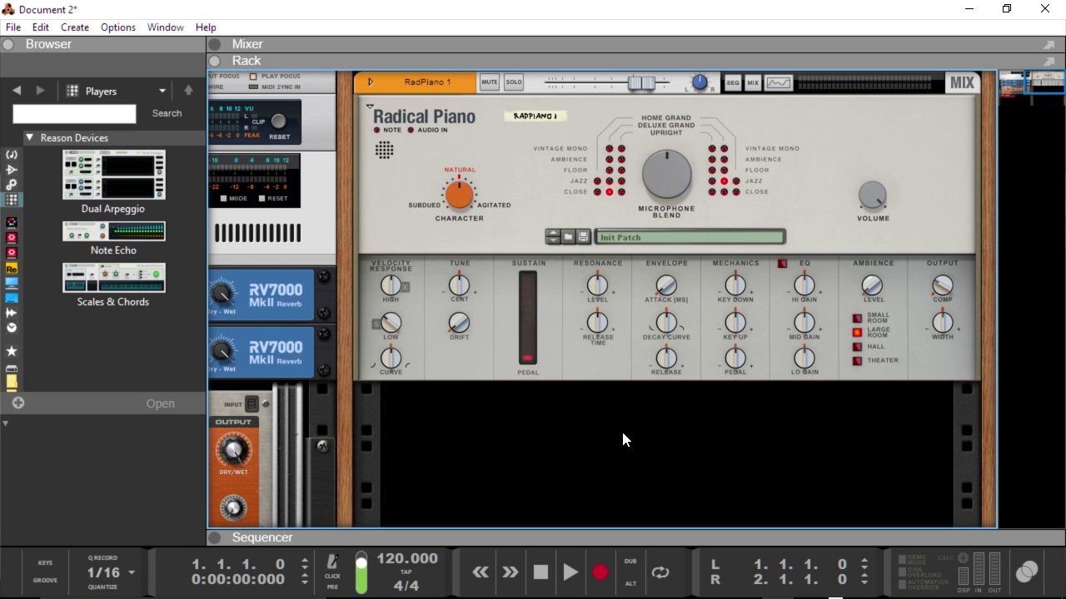
# - Drag Note Echo from the Browser's Reason Devices list into the rack above Radical Piano
pyautogui.click(117, 226)
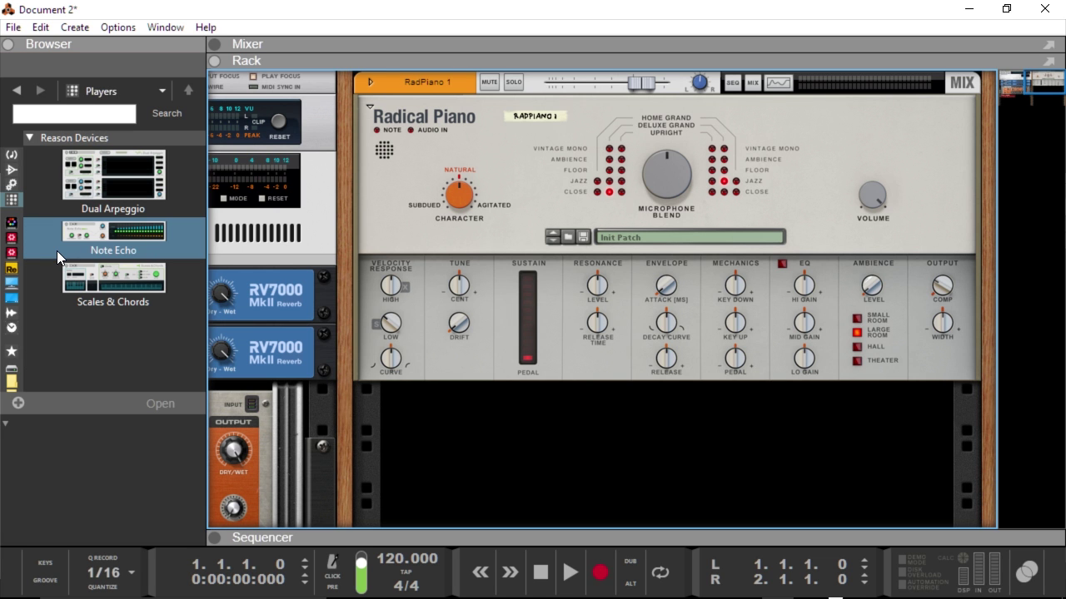
pyautogui.moveTo(57, 251); pyautogui.dragTo(628, 114)
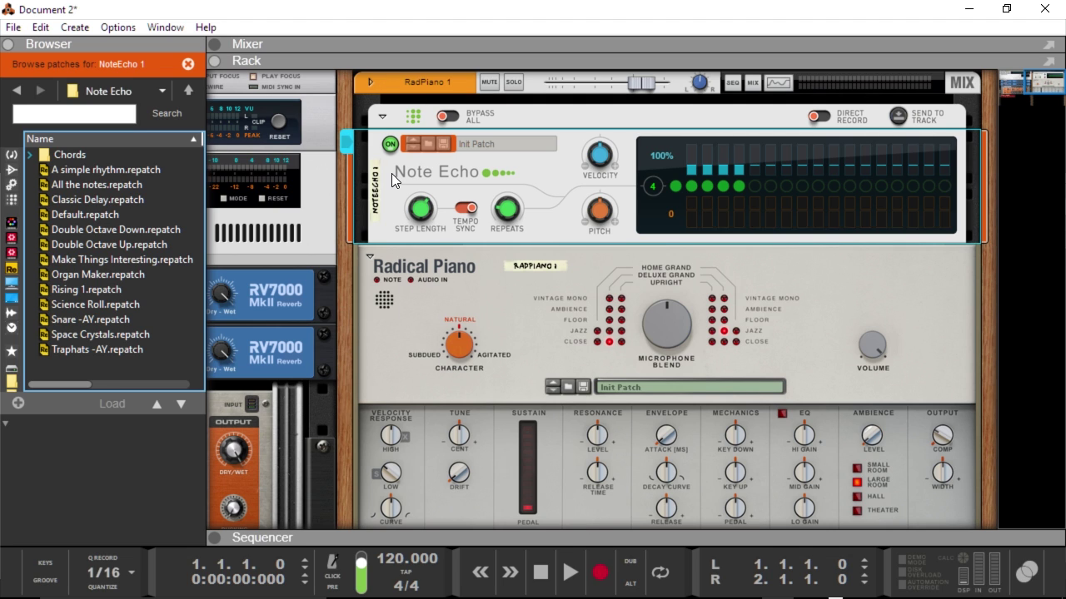
pyautogui.moveTo(522, 539); pyautogui.dragTo(449, 537)
# - Sweep Note Echo's step length up to 3/8, then back down to 3/32
pyautogui.moveTo(425, 216)
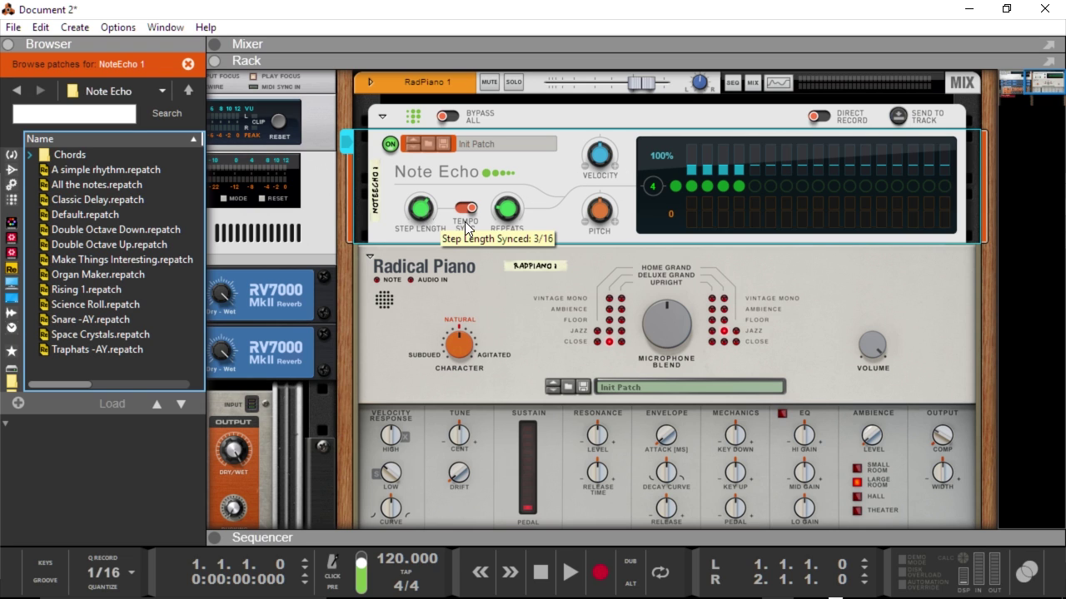
pyautogui.click(422, 214)
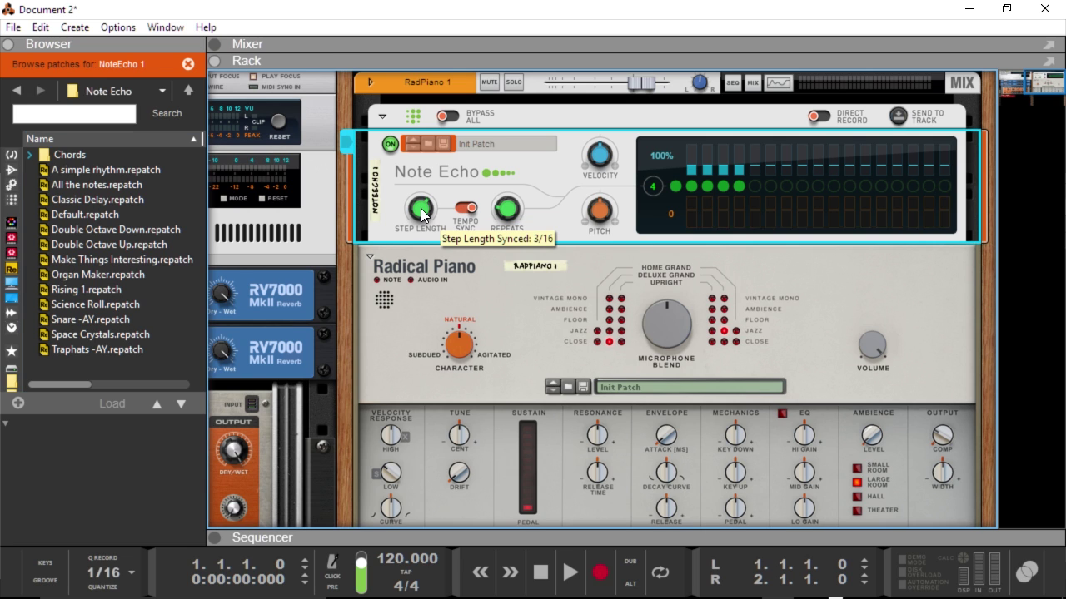
pyautogui.moveTo(422, 213); pyautogui.dragTo(354, 152)
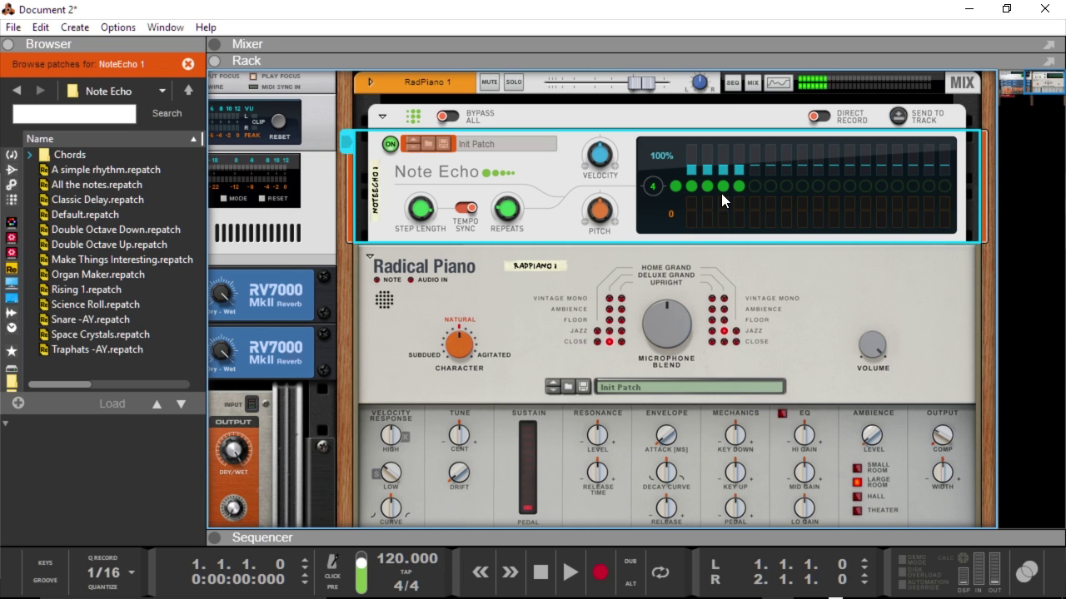
pyautogui.moveTo(422, 209); pyautogui.dragTo(412, 313)
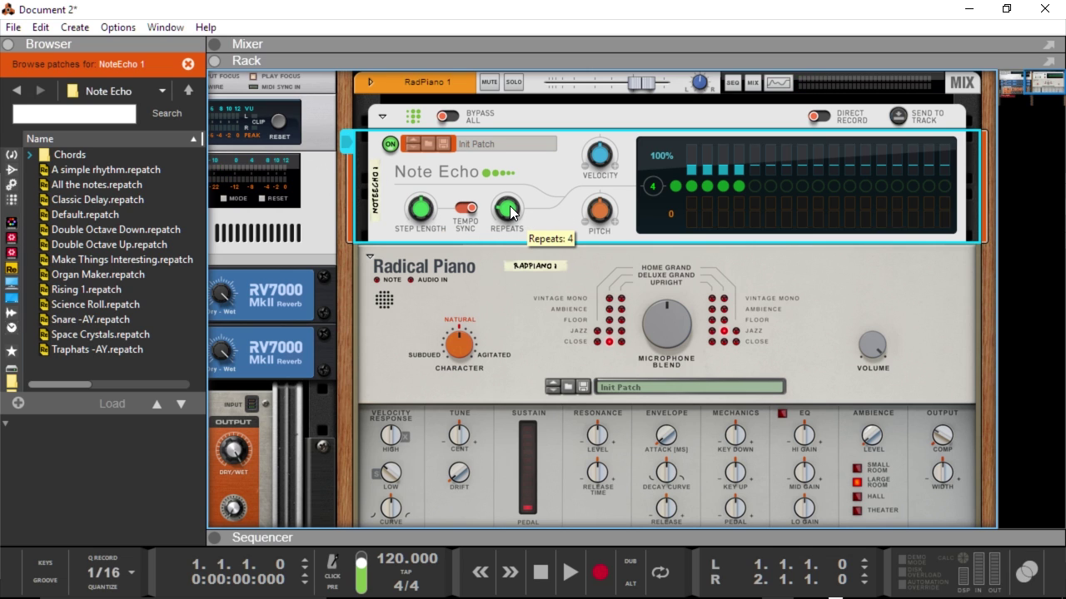
# - Sweep Note Echo's Repeats knob up and down, finishing at 9 repeats
pyautogui.moveTo(514, 219); pyautogui.dragTo(557, 487)
pyautogui.moveTo(472, 392); pyautogui.dragTo(389, 266)
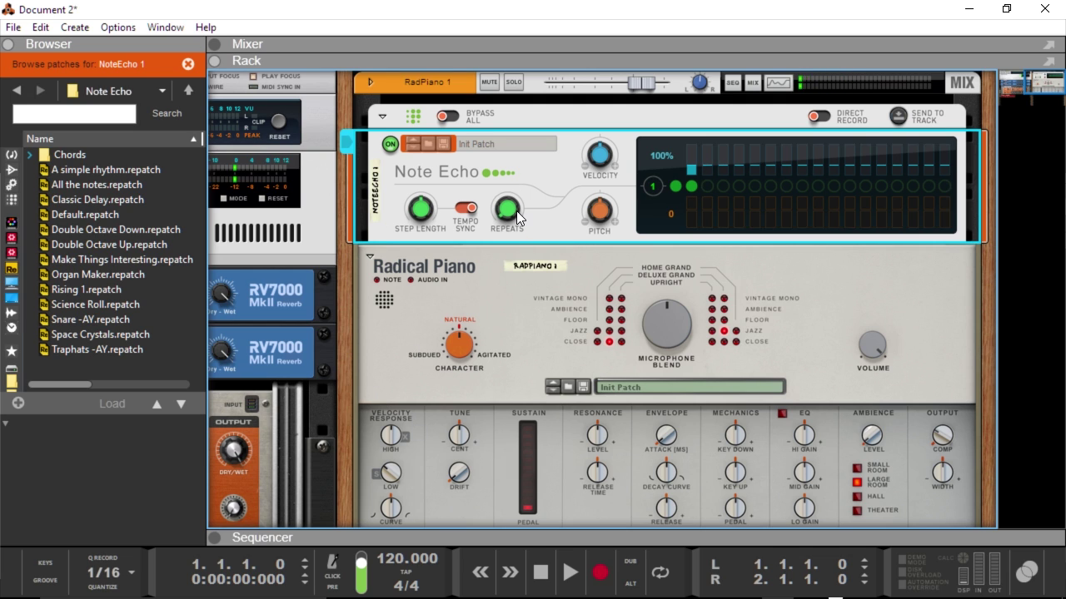
pyautogui.moveTo(516, 211); pyautogui.dragTo(445, 156)
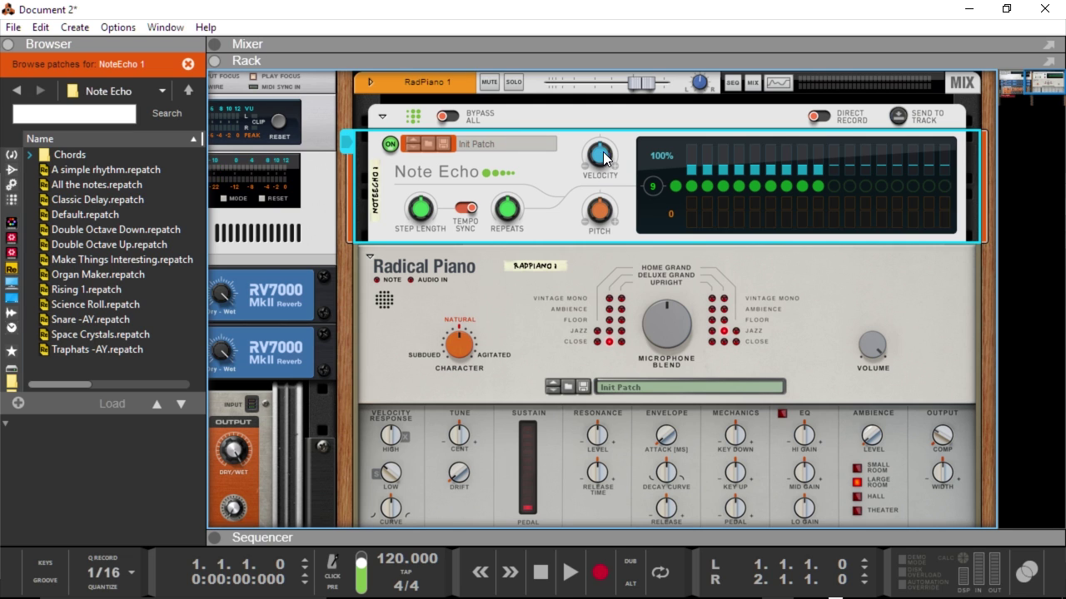
pyautogui.moveTo(605, 157)
pyautogui.moveTo(598, 152)
pyautogui.mouseDown()
pyautogui.moveTo(591, 165)
pyautogui.moveTo(555, 142)
pyautogui.moveTo(540, 164)
pyautogui.moveTo(611, 158)
pyautogui.moveTo(582, 150)
pyautogui.mouseUp()
pyautogui.press('a')
pyautogui.moveTo(599, 156); pyautogui.dragTo(580, 169)
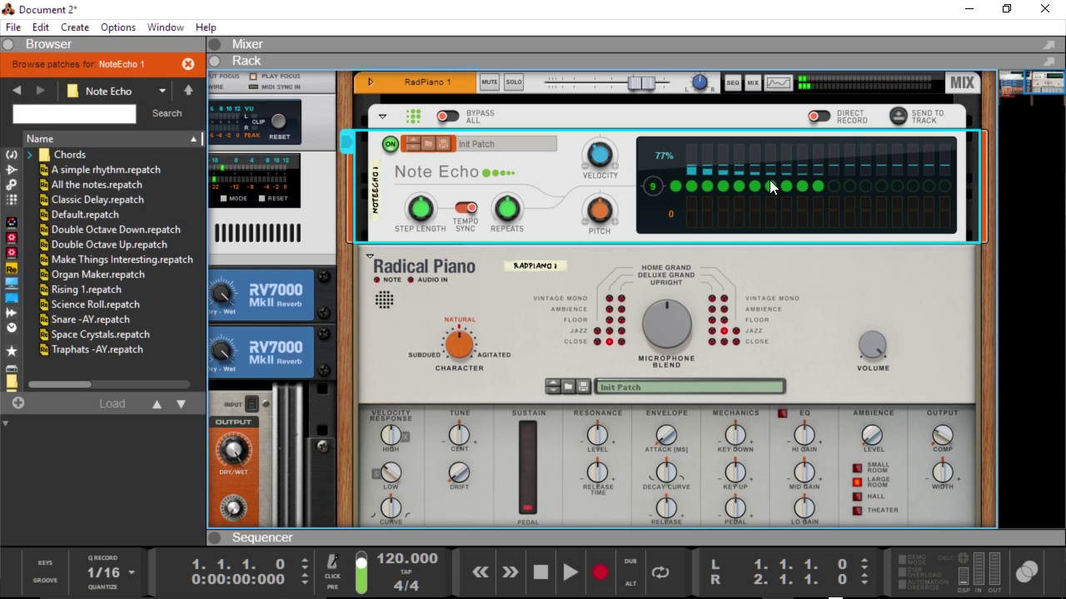
pyautogui.moveTo(598, 155); pyautogui.dragTo(527, 116)
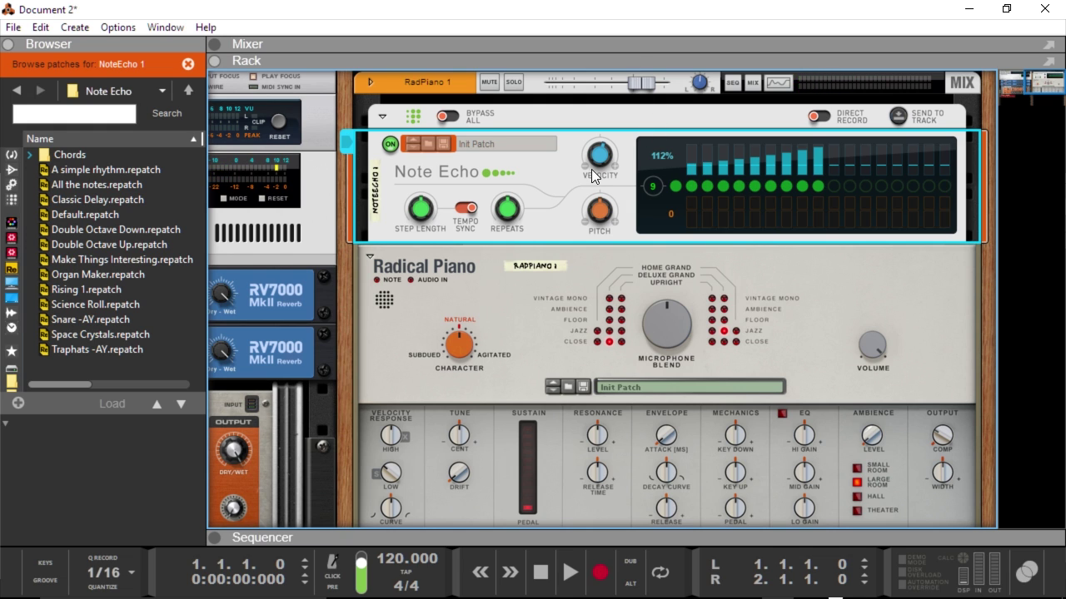
pyautogui.moveTo(603, 162); pyautogui.dragTo(589, 164)
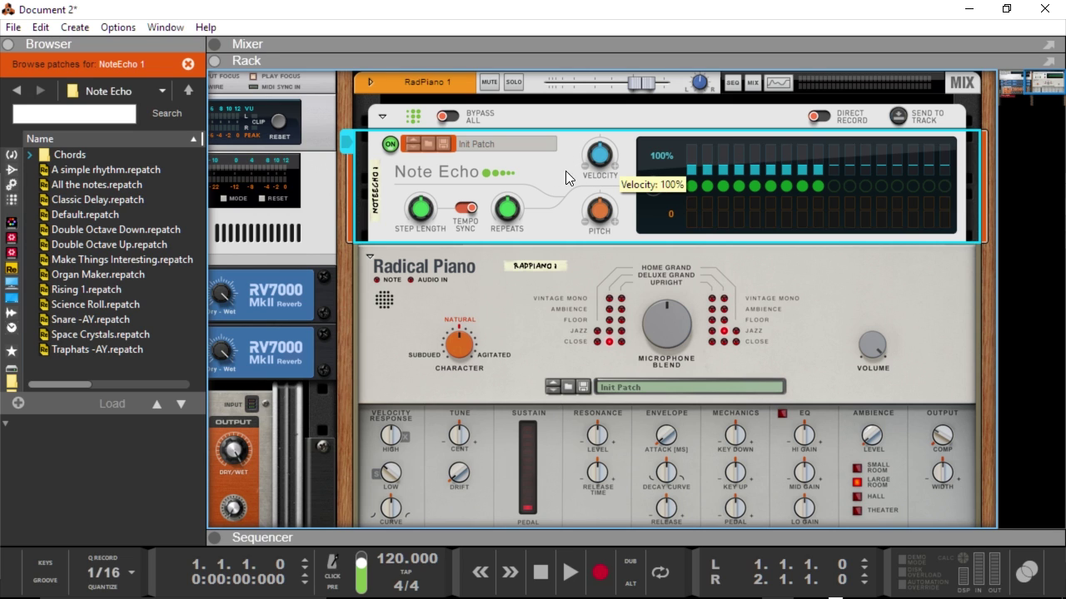
# - Reset the echo velocity to 100% and raise the Note Echo pitch to +4 semitones
pyautogui.keyDown('ctrl'); pyautogui.click(613, 165); pyautogui.keyUp('ctrl')
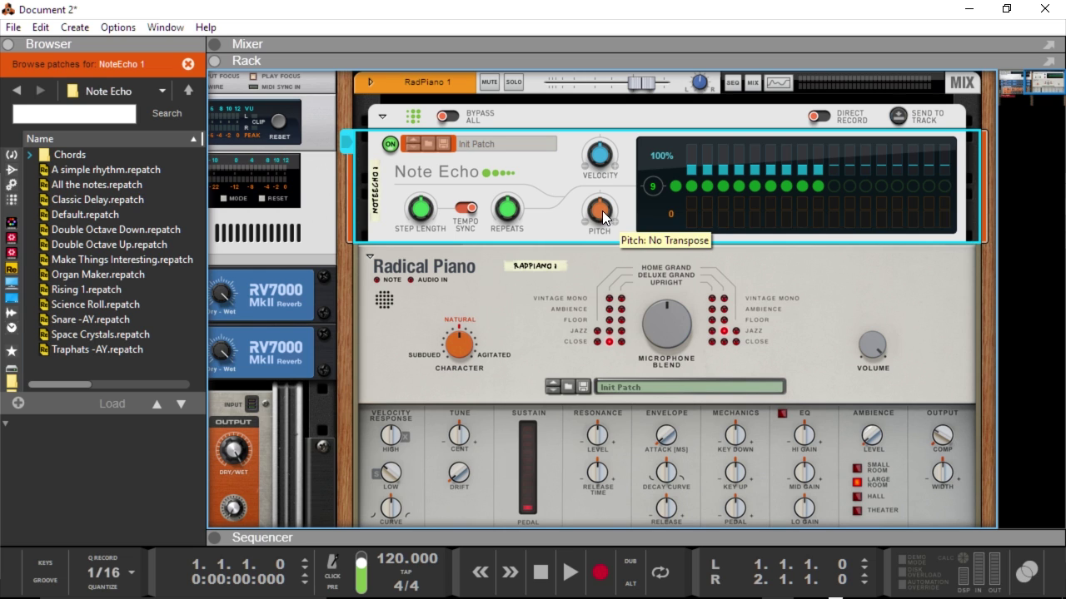
pyautogui.moveTo(541, 173); pyautogui.dragTo(576, 205)
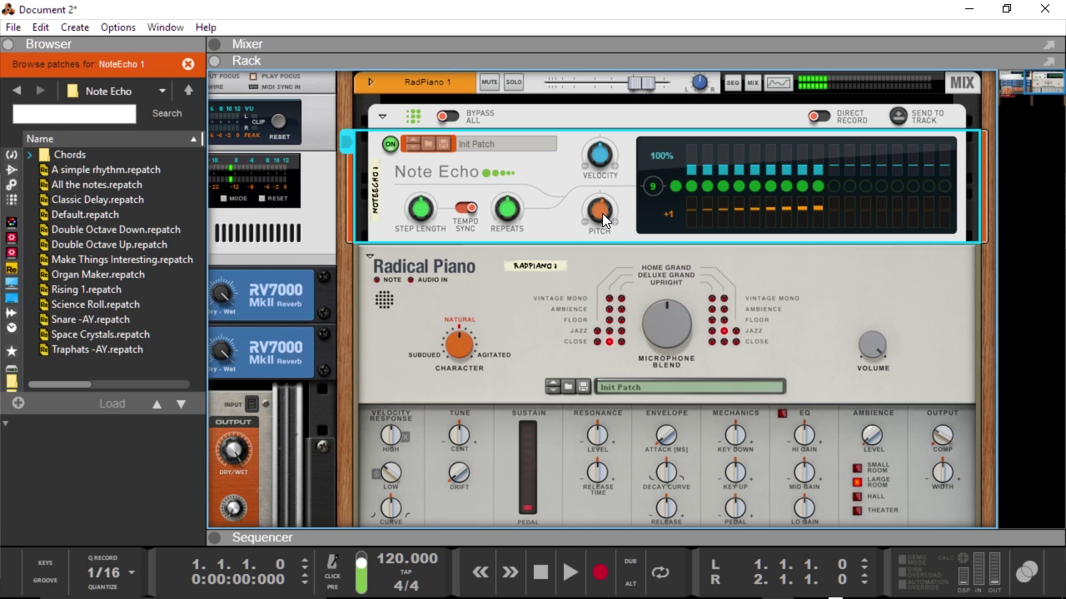
pyautogui.moveTo(602, 213)
pyautogui.moveTo(602, 213); pyautogui.dragTo(542, 183)
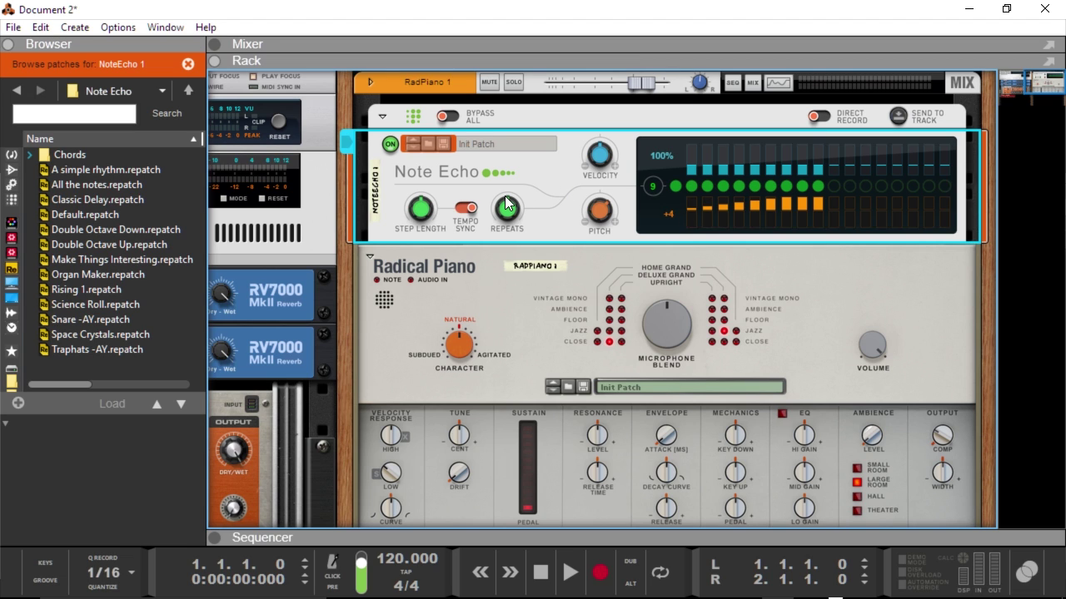
pyautogui.moveTo(506, 205)
# - Shorten Note Echo's step length to 1/64 and transpose the echoes by +12 semitones
pyautogui.moveTo(421, 208)
pyautogui.moveTo(412, 264); pyautogui.dragTo(380, 276)
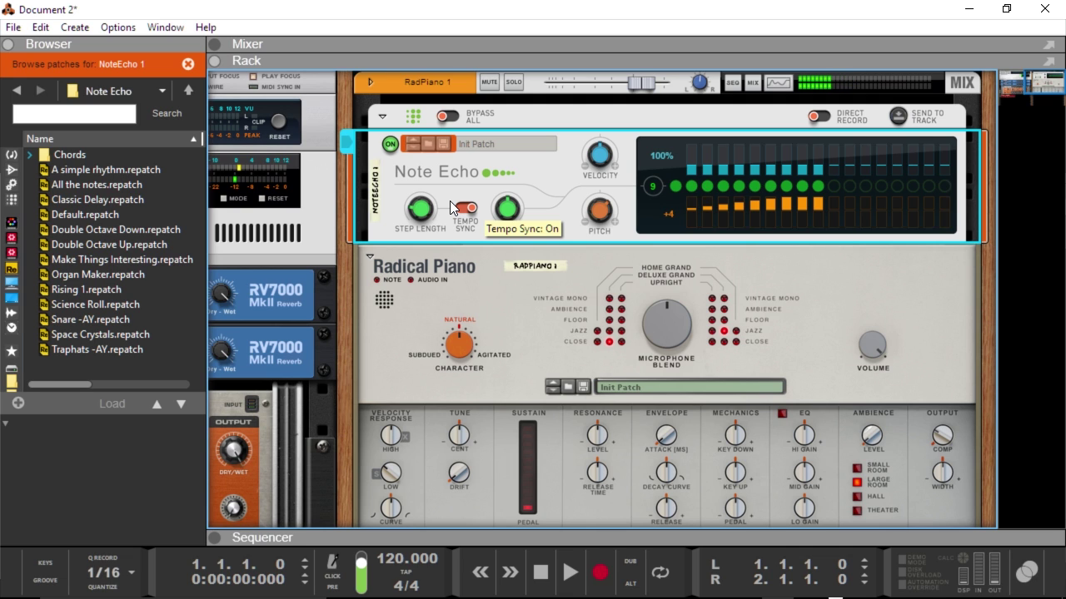
pyautogui.moveTo(425, 213)
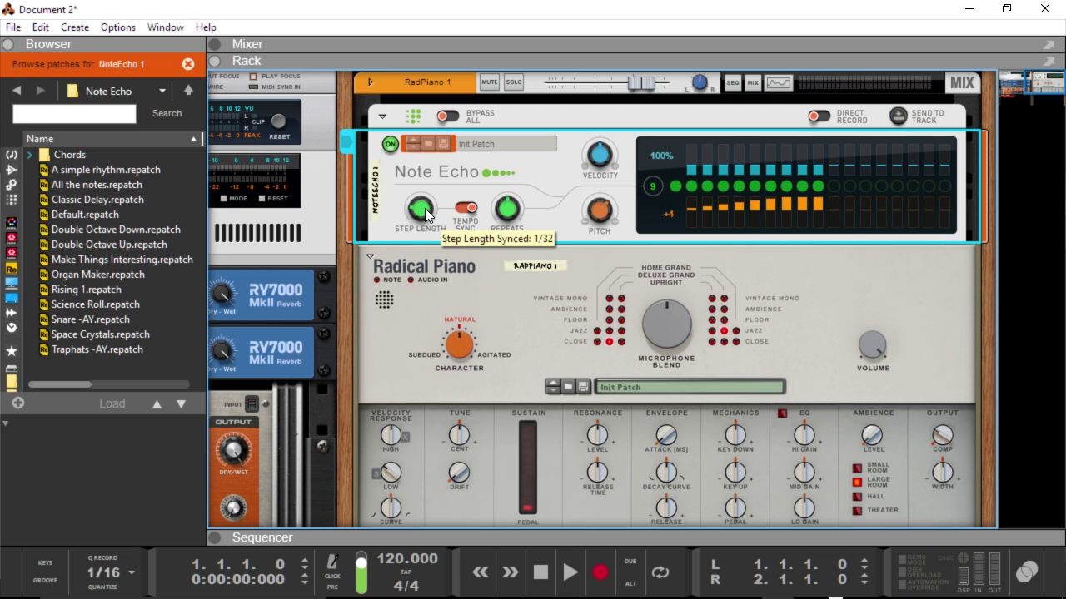
pyautogui.moveTo(426, 215); pyautogui.dragTo(424, 223)
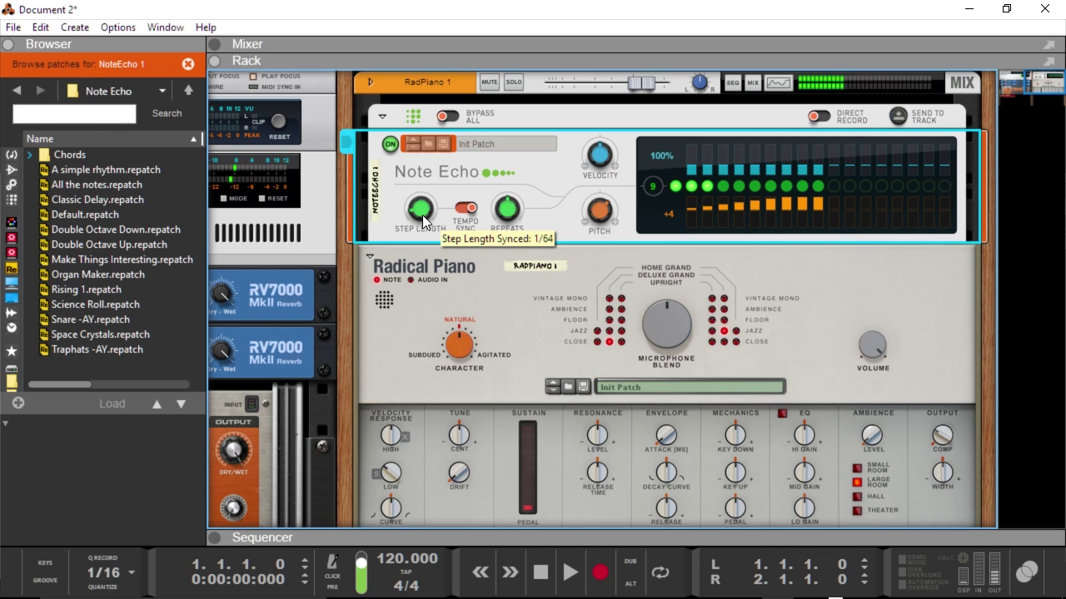
pyautogui.moveTo(592, 220); pyautogui.dragTo(443, 100)
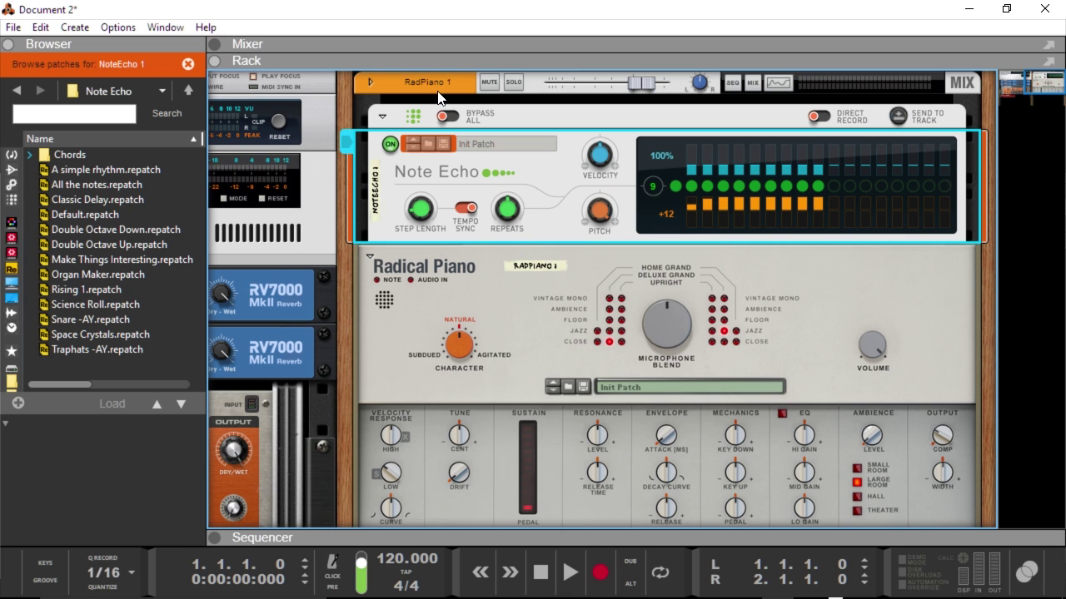
# - Lower Note Echo's repeats to 4, then nudge the value up to 5
pyautogui.moveTo(506, 215); pyautogui.dragTo(475, 278)
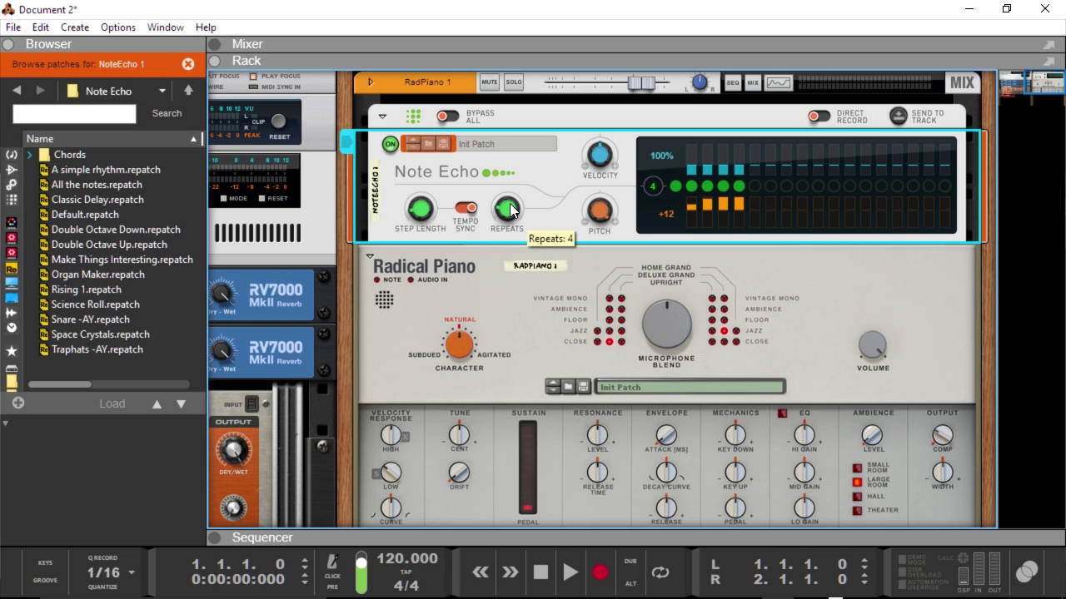
pyautogui.scroll(1, 511, 202)
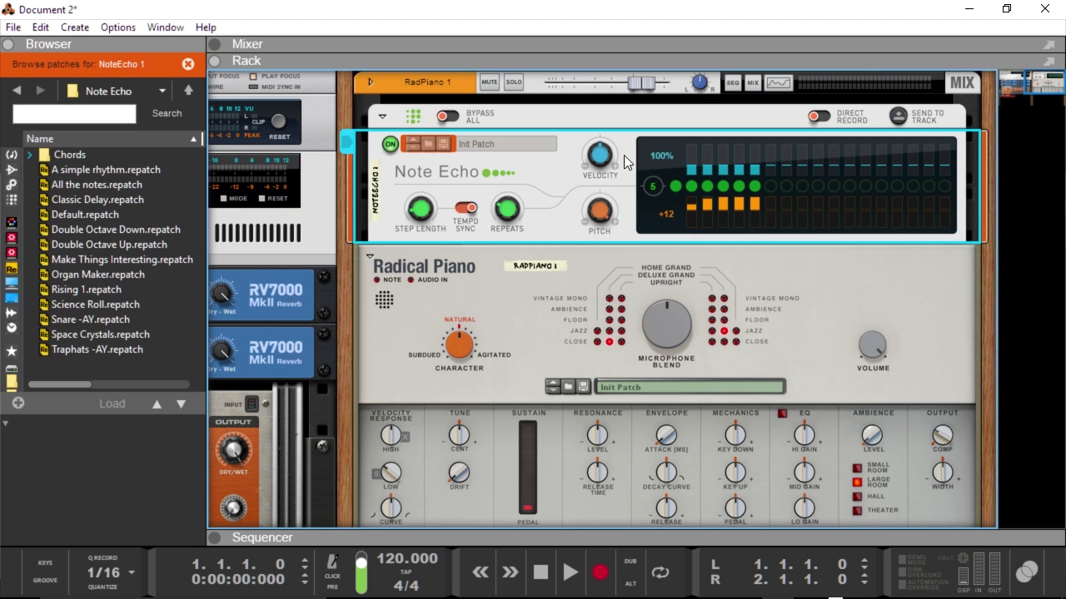
pyautogui.moveTo(614, 155)
# - Scroll the rack past Note Echo and Radical Piano to the empty bottom area
pyautogui.moveTo(1034, 80); pyautogui.dragTo(1046, 94)
pyautogui.scroll(5, 713, 256)
pyautogui.scroll(-5, 640, 180)
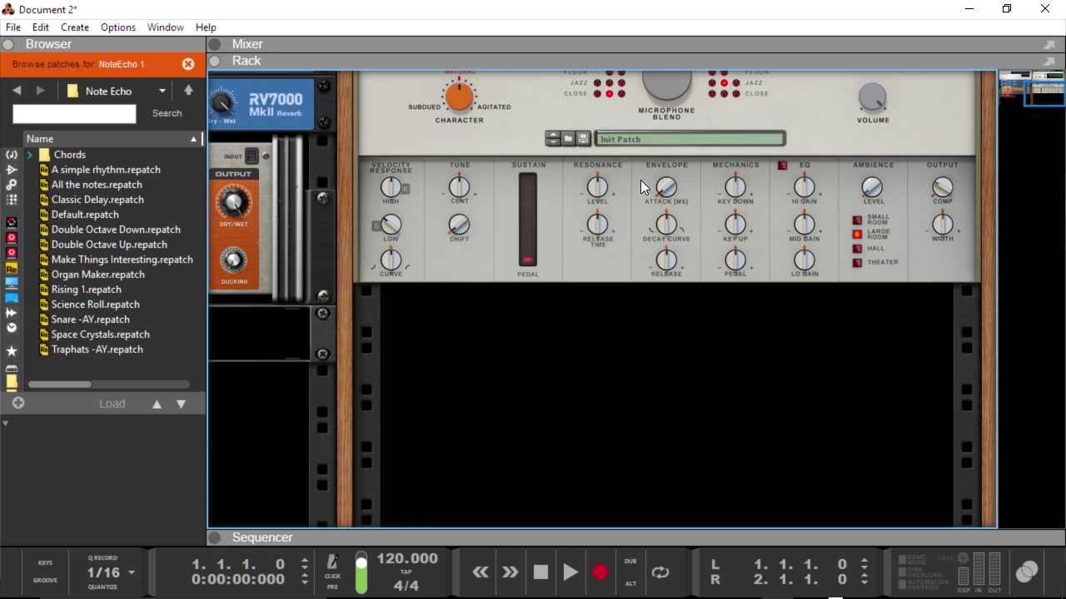
# - Create Antidote 1 from the rack's context menu and switch Oscillator 1's waveform to Pulse
pyautogui.rightClick(480, 293)
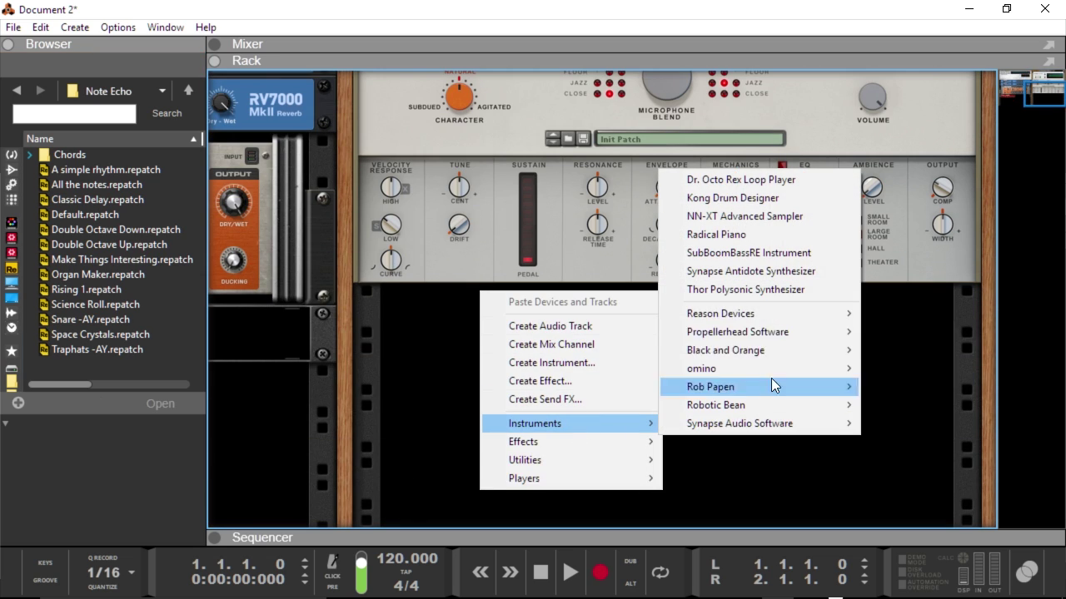
pyautogui.moveTo(762, 332)
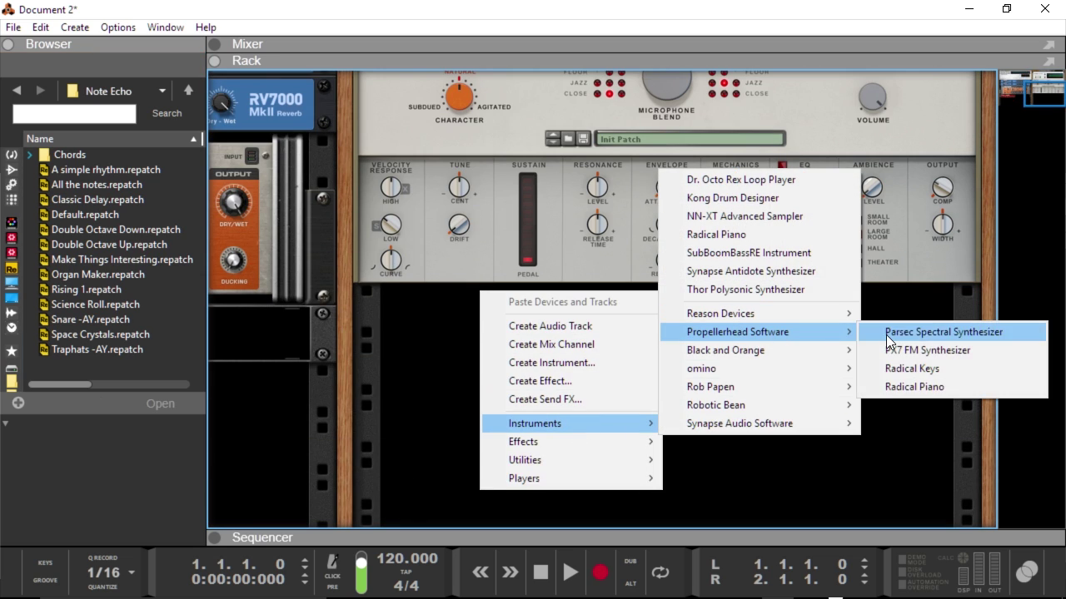
pyautogui.click(742, 273)
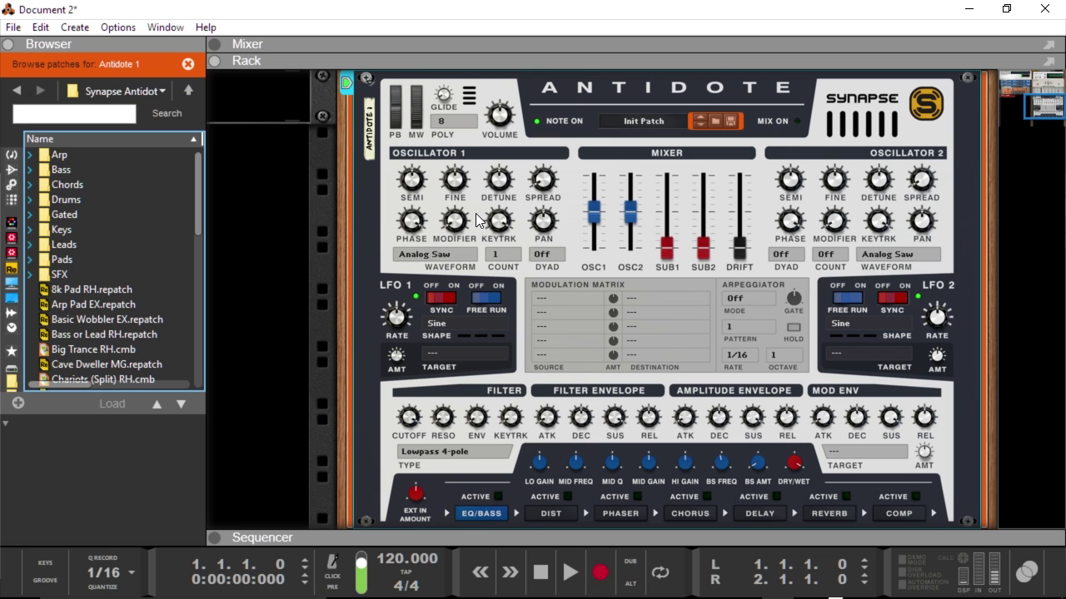
pyautogui.click(431, 253)
pyautogui.click(468, 278)
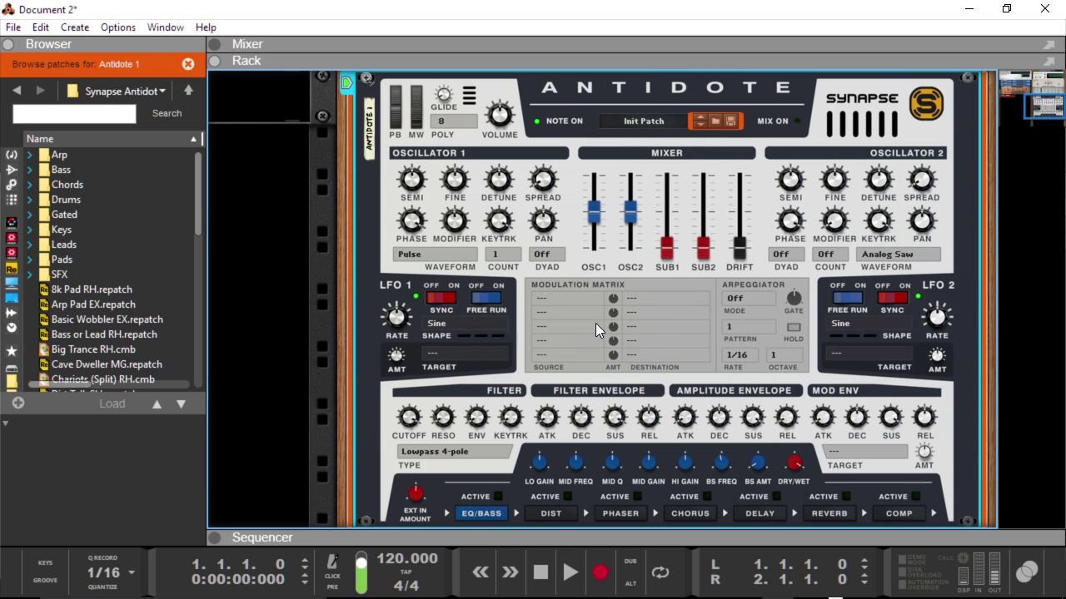
# - Add an Audiomatic Retro Transformer under Antidote, choose Circuit, and lower Transform to about 12%
pyautogui.scroll(-5, 369, 311)
pyautogui.rightClick(369, 311)
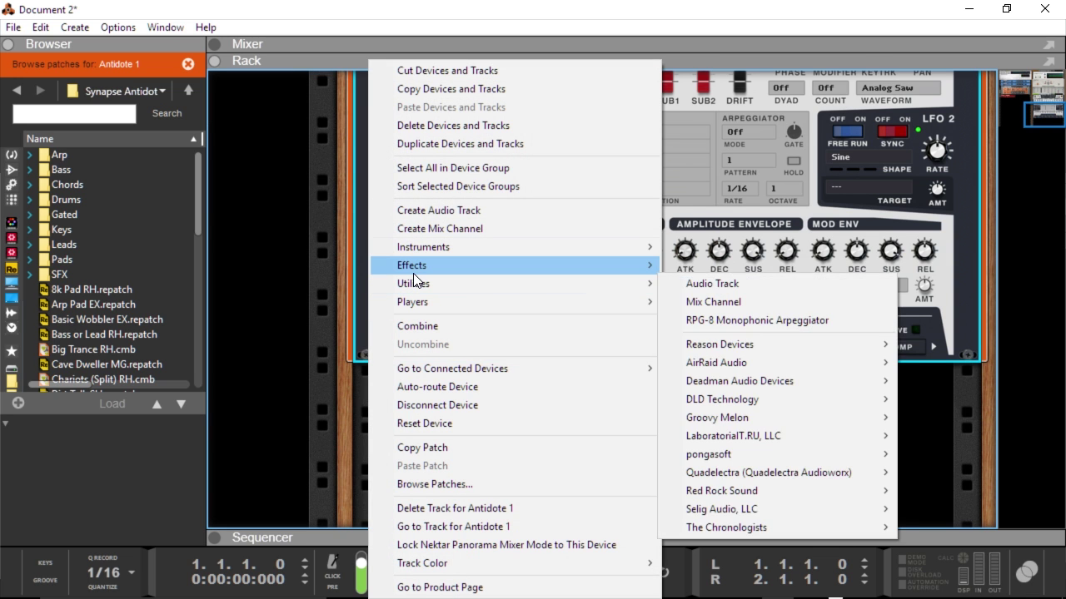
pyautogui.moveTo(643, 273)
pyautogui.moveTo(506, 279)
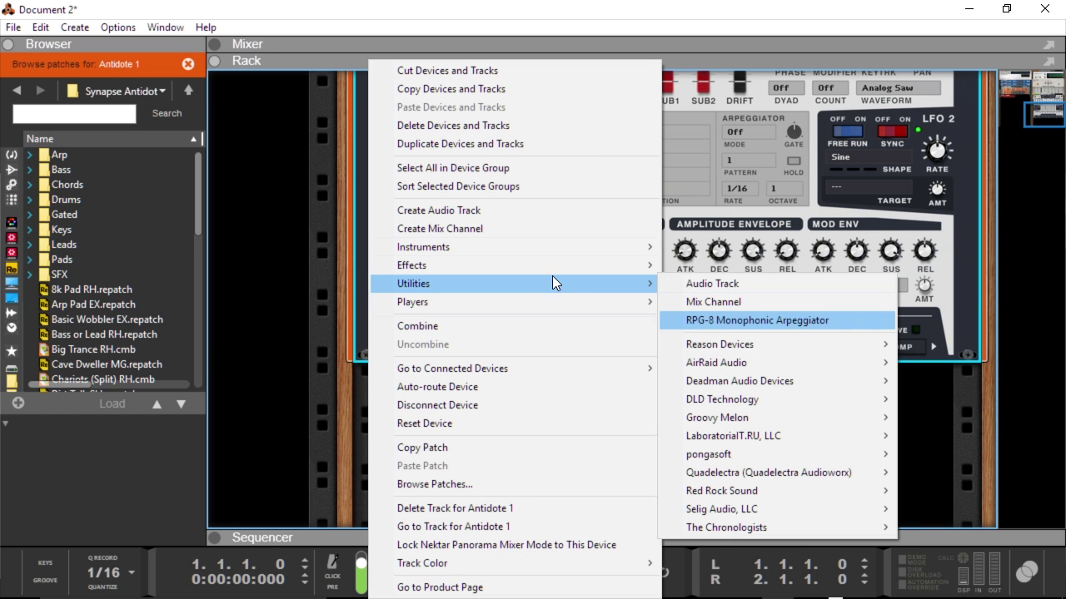
pyautogui.moveTo(525, 261)
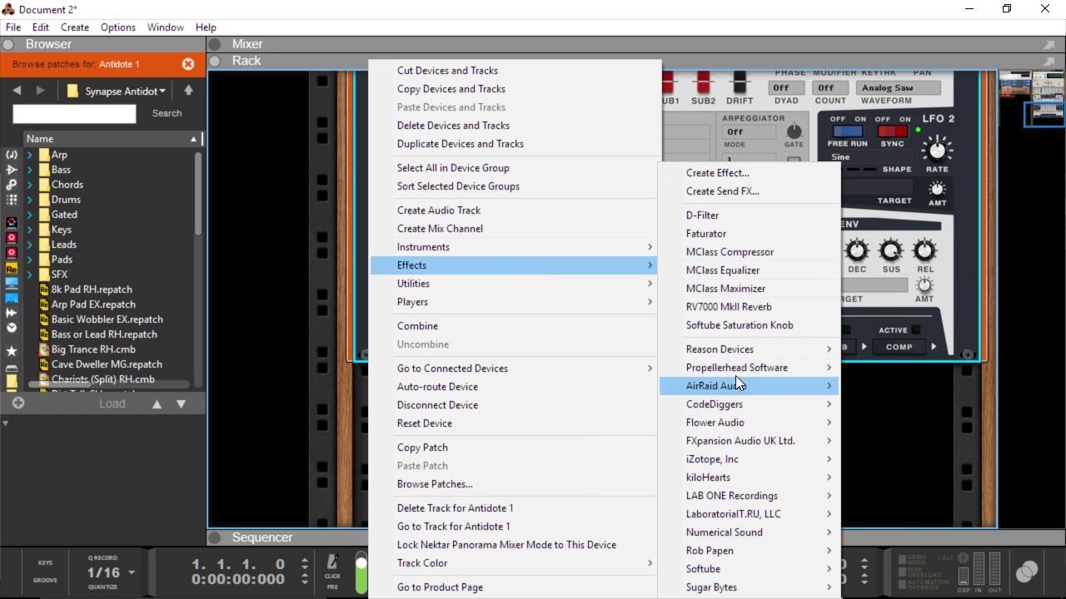
pyautogui.moveTo(710, 349)
pyautogui.click(905, 213)
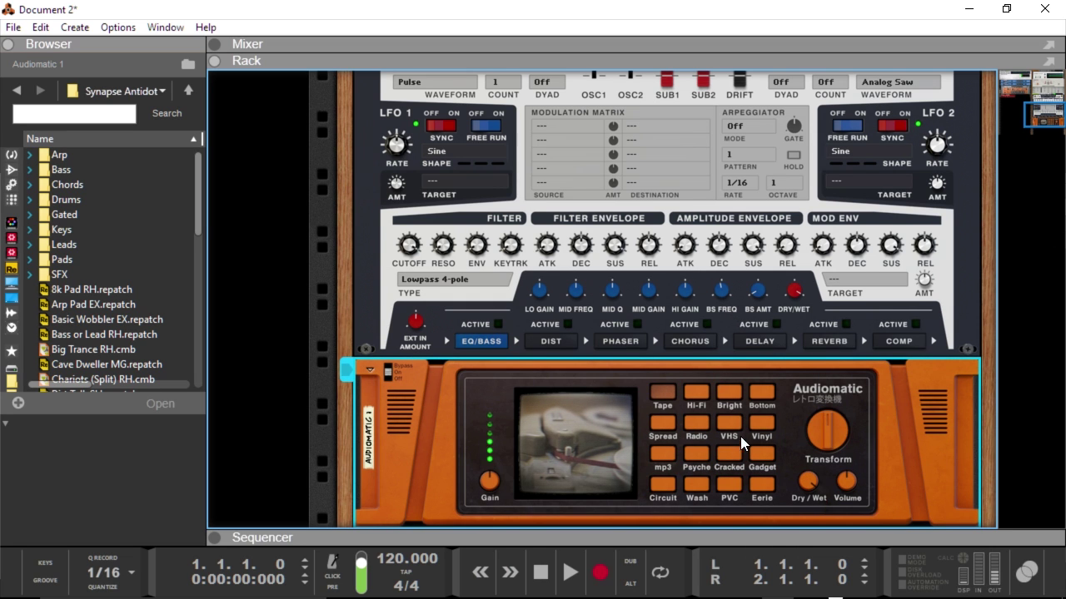
pyautogui.click(665, 484)
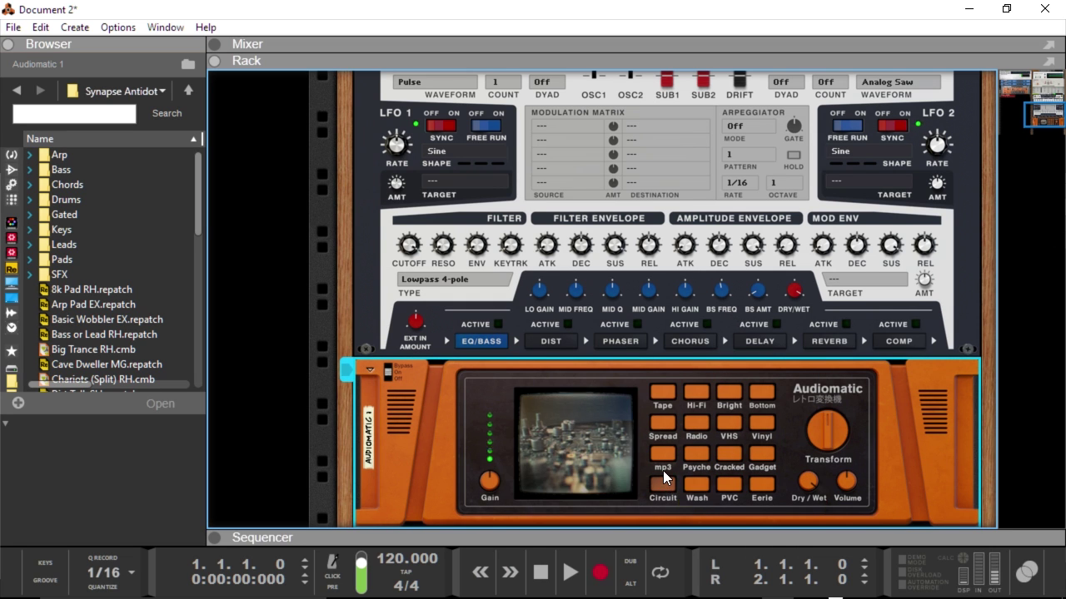
pyautogui.moveTo(827, 431); pyautogui.dragTo(827, 462)
# - Insert a Note Echo from the Browser's Players list above the Antidote
pyautogui.scroll(3, 468, 174)
pyautogui.scroll(5, 404, 241)
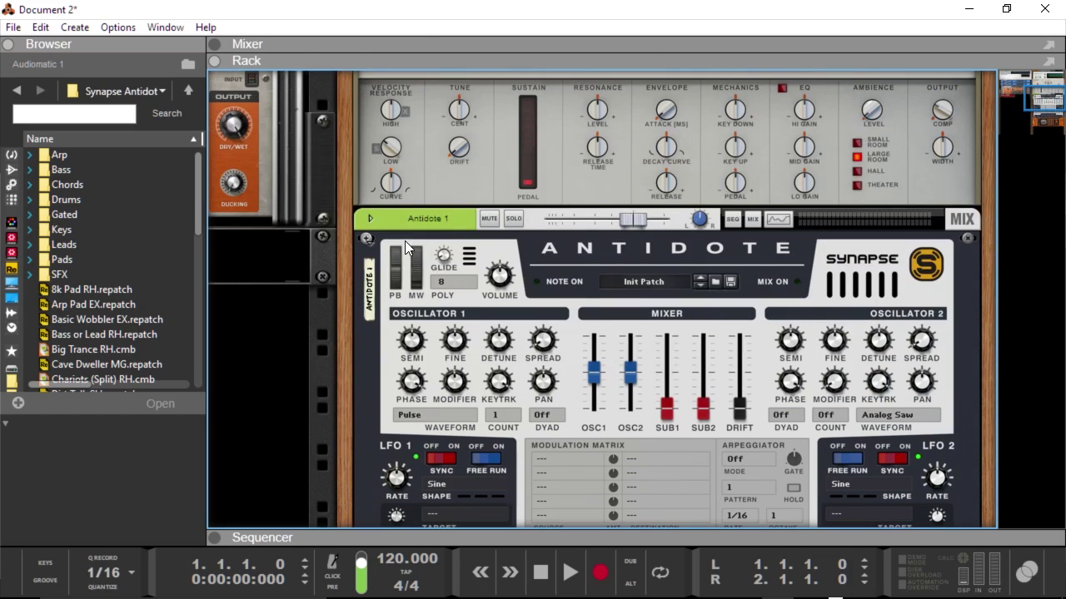
pyautogui.click(12, 170)
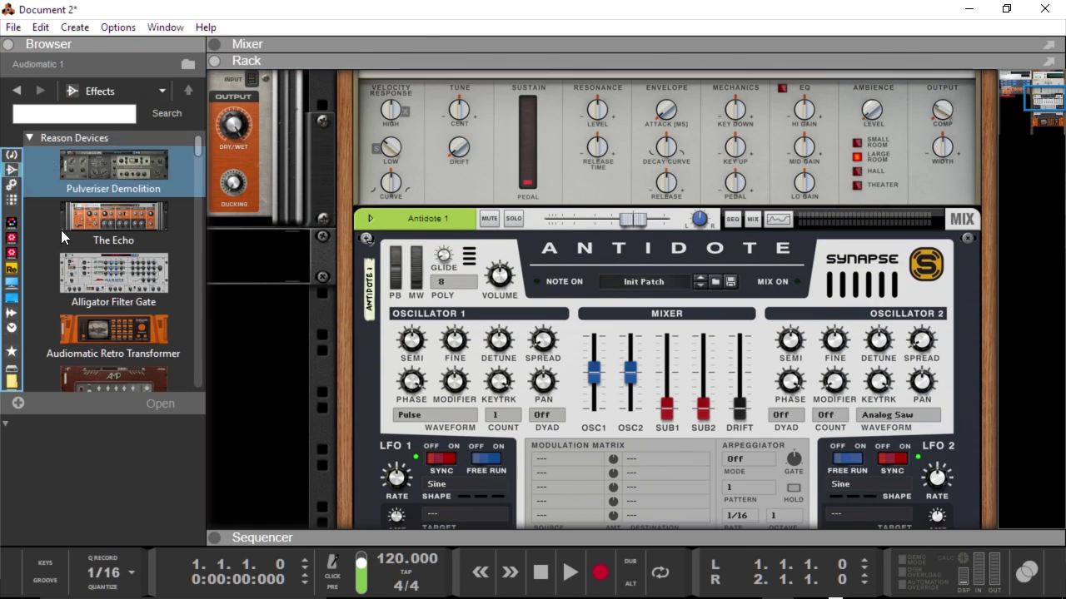
pyautogui.click(12, 200)
pyautogui.moveTo(122, 234); pyautogui.dragTo(553, 238)
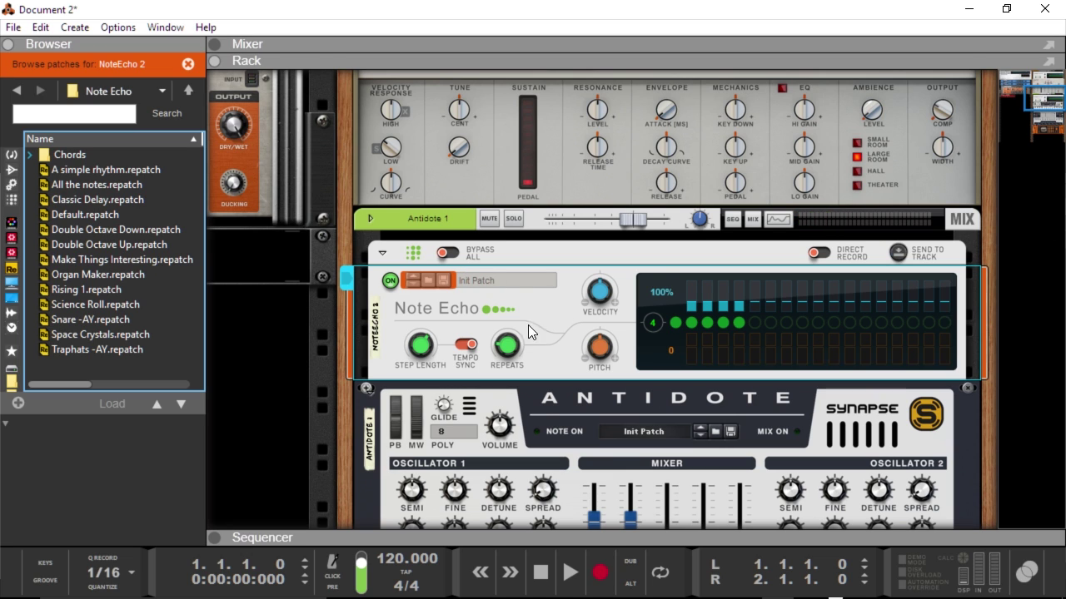
# - Try 1/16T and unsynced 94 ms step lengths, re-enable tempo sync, and pitch echoes +12 semitones
pyautogui.click(429, 340)
pyautogui.moveTo(347, 356); pyautogui.dragTo(316, 451)
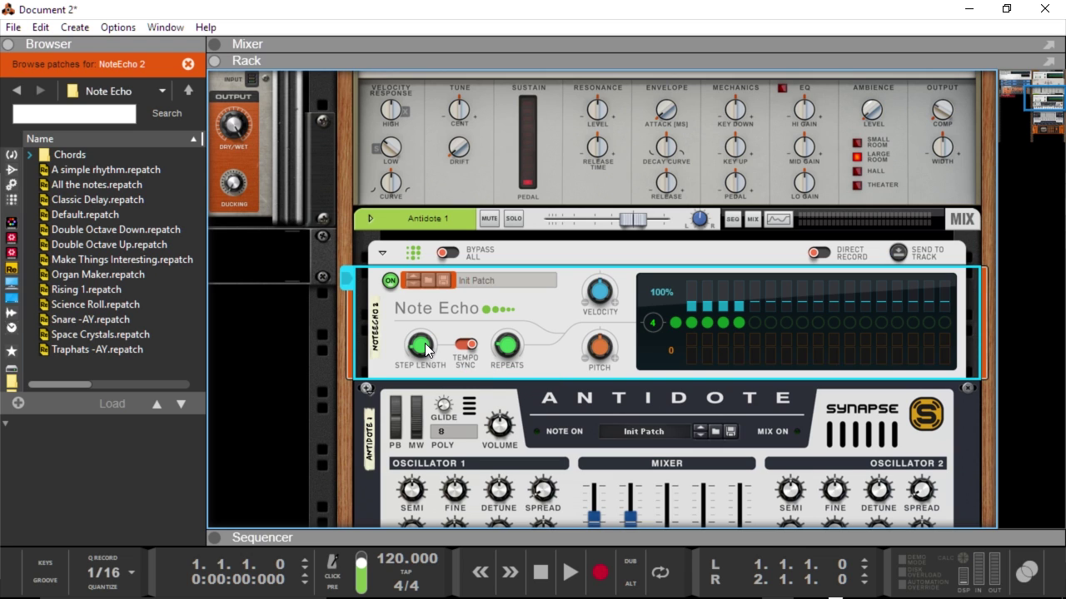
pyautogui.click(466, 344)
pyautogui.moveTo(429, 356); pyautogui.dragTo(387, 392)
pyautogui.click(466, 344)
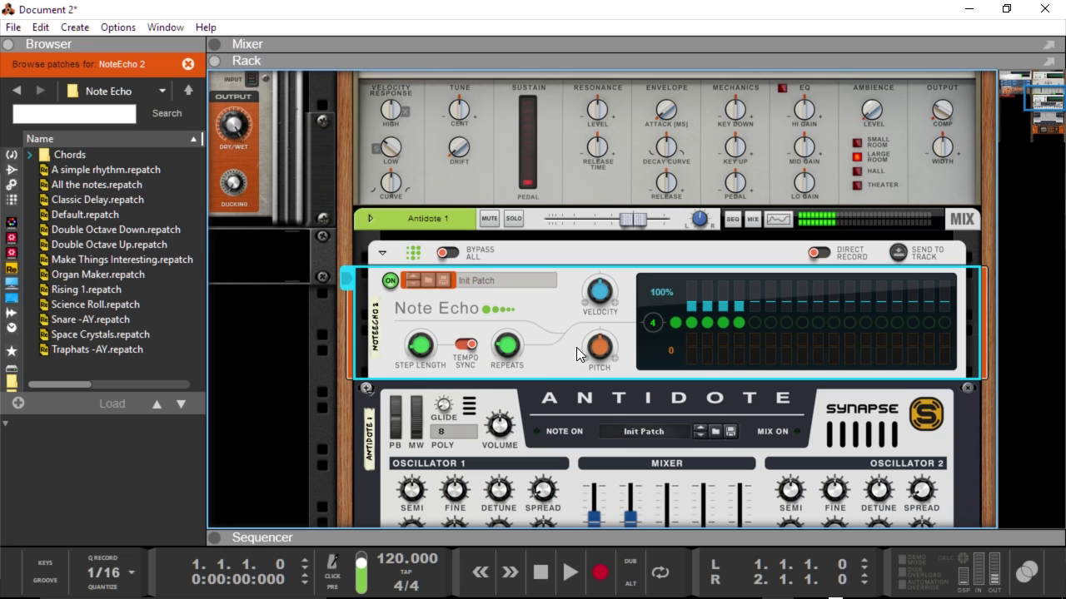
pyautogui.moveTo(594, 347); pyautogui.dragTo(449, 209)
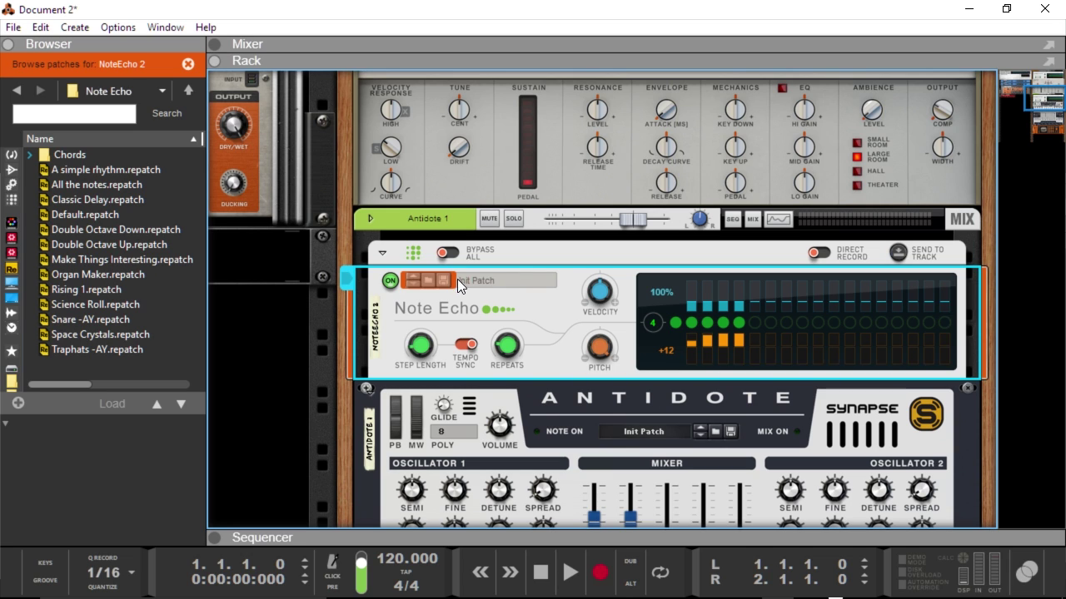
# - Switch Antidote 1 from Poly to Mono and cut its Note Echo to one repeat
pyautogui.scroll(-2, 455, 381)
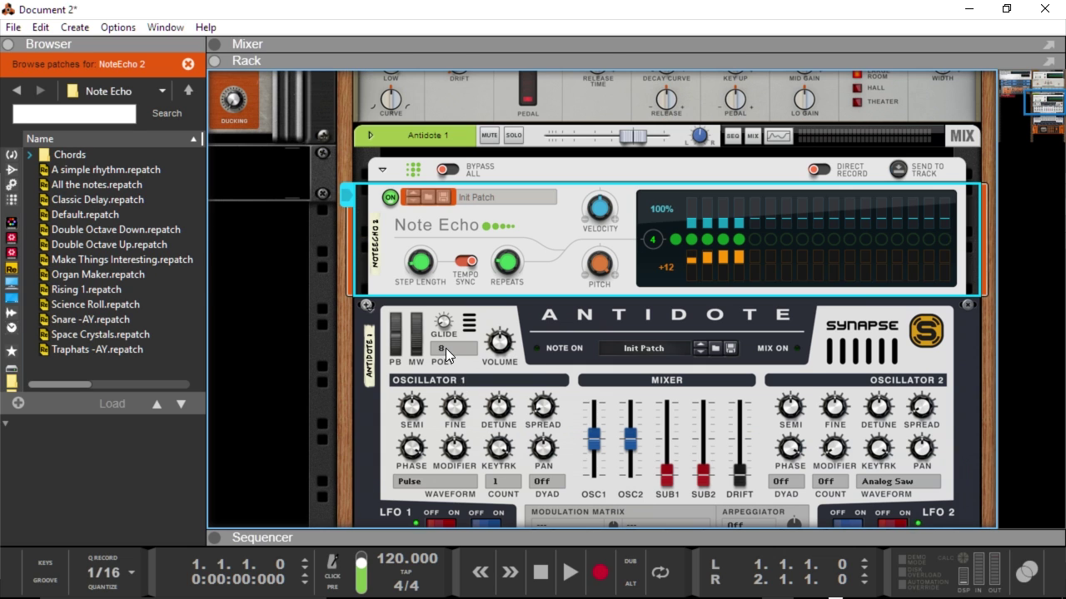
pyautogui.click(441, 347)
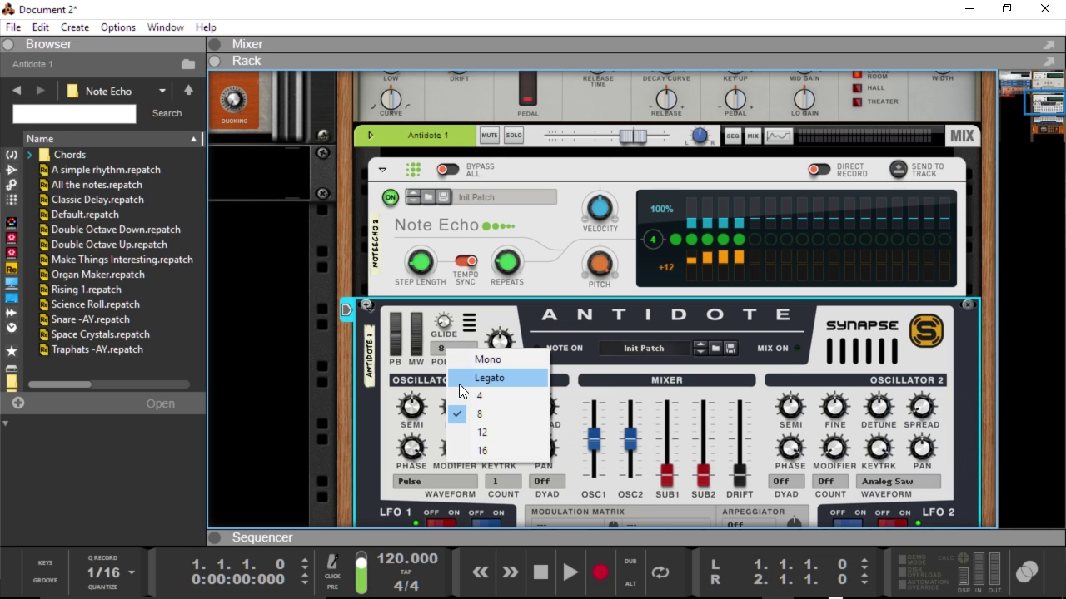
pyautogui.click(460, 359)
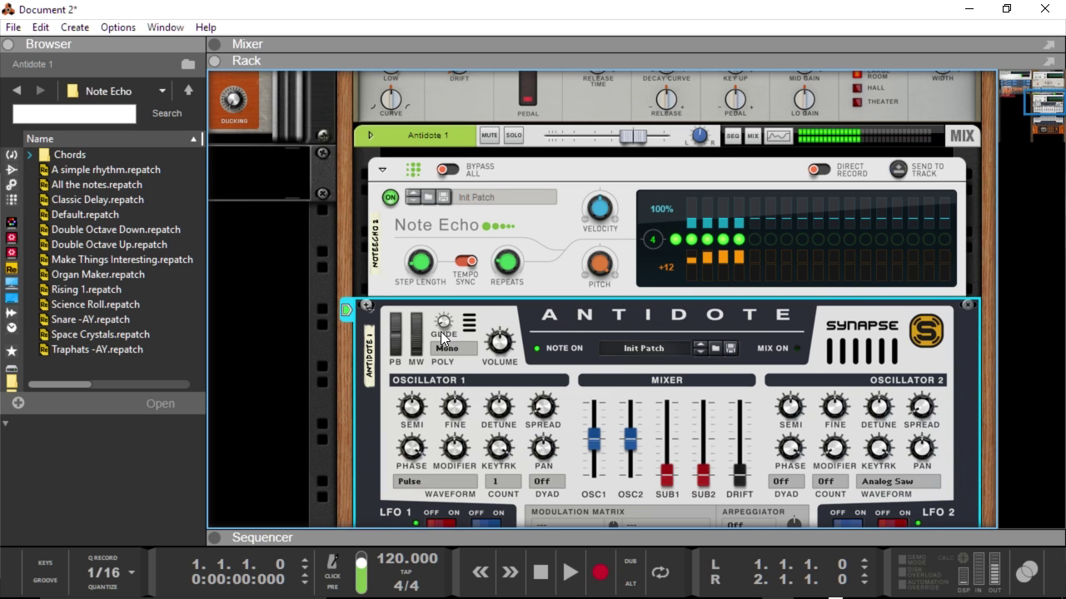
pyautogui.moveTo(420, 263); pyautogui.dragTo(508, 305)
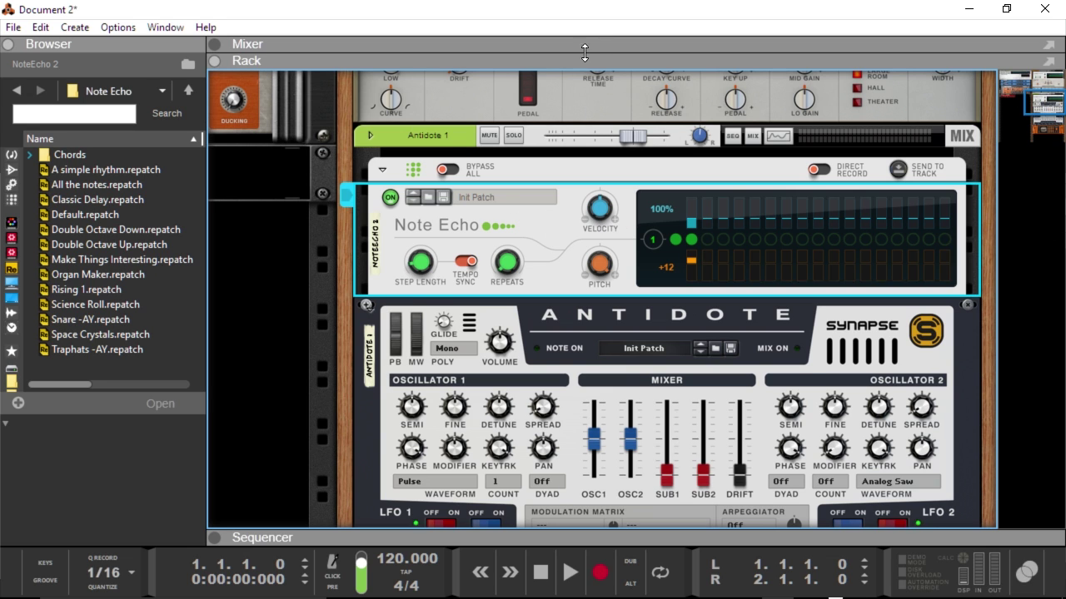
# - Scroll the rack up to RadPiano 1 and select its Note Echo set to 5 repeats
pyautogui.moveTo(583, 53); pyautogui.dragTo(585, 249)
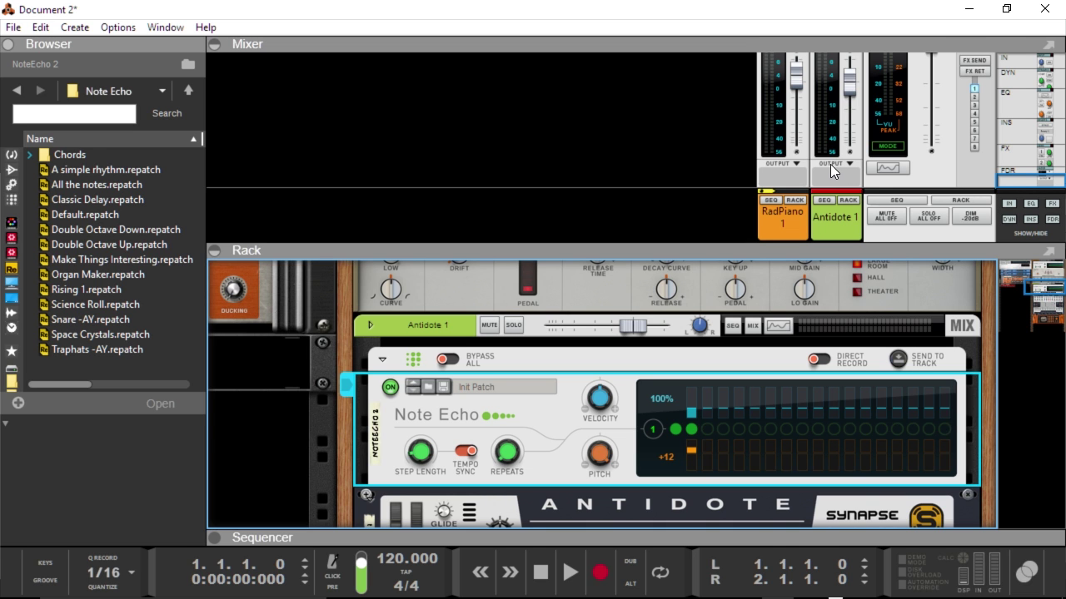
pyautogui.moveTo(682, 252); pyautogui.dragTo(682, 60)
pyautogui.scroll(10, 583, 270)
pyautogui.click(596, 159)
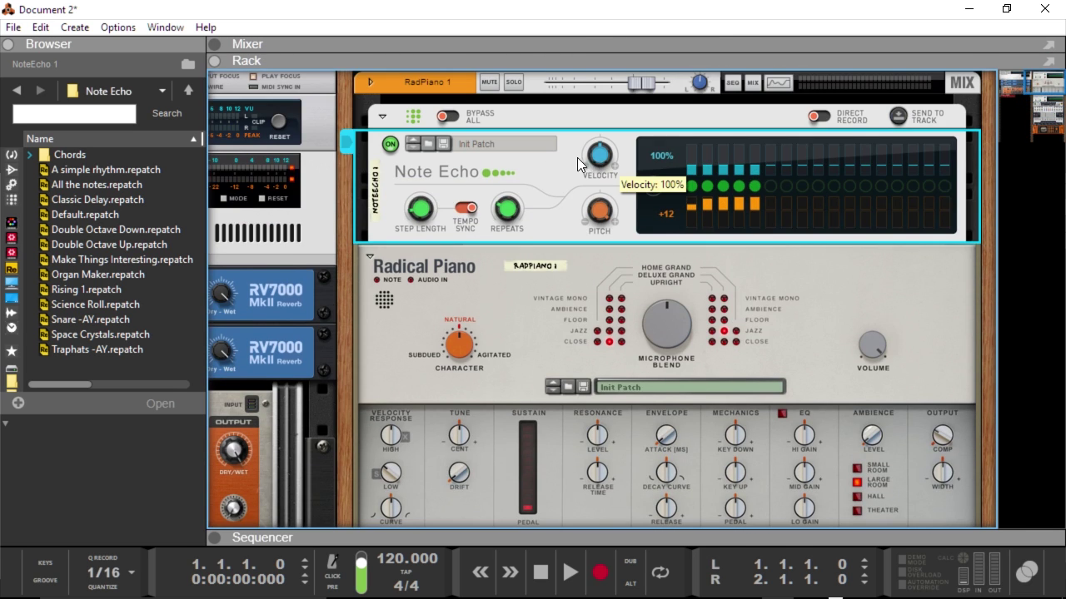
# - Nudge the Radical Piano Note Echo's step length, then make the Radical Piano the current device
pyautogui.click(296, 538)
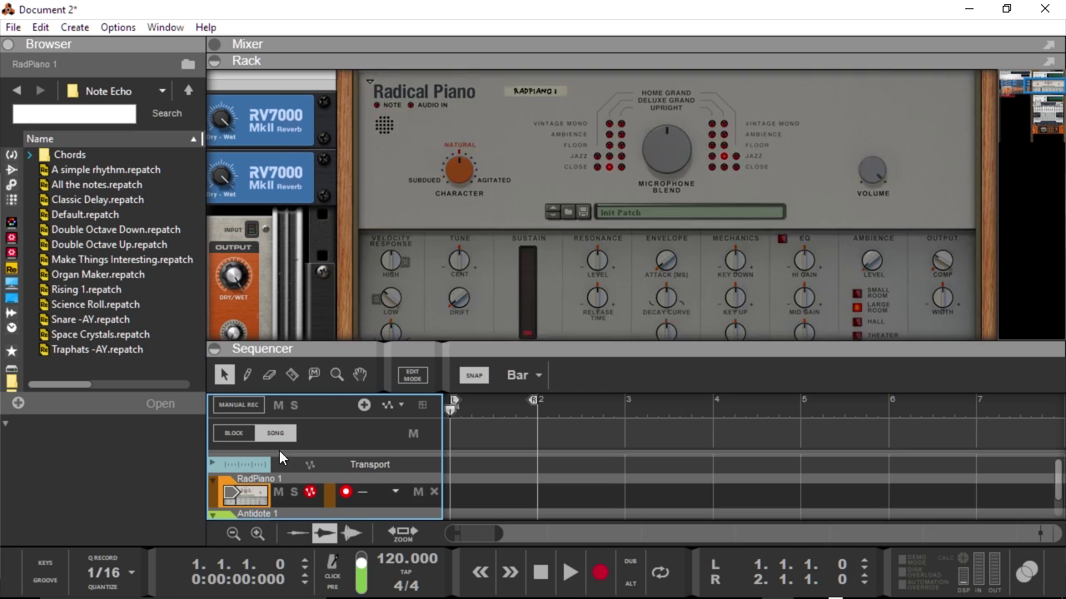
pyautogui.click(358, 349)
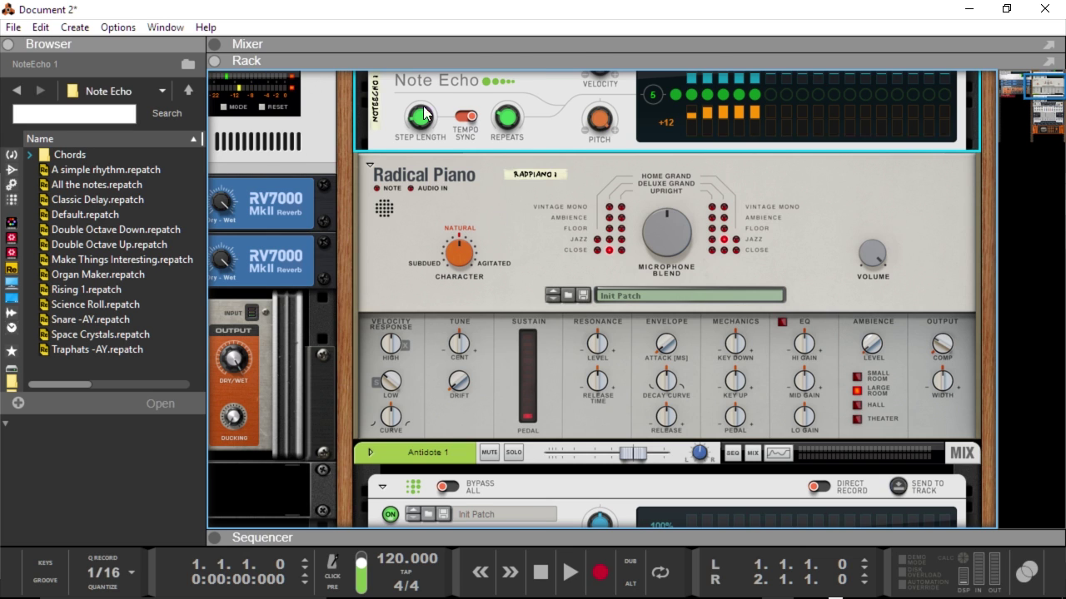
pyautogui.scroll(2, 421, 138)
pyautogui.moveTo(419, 212); pyautogui.dragTo(419, 215)
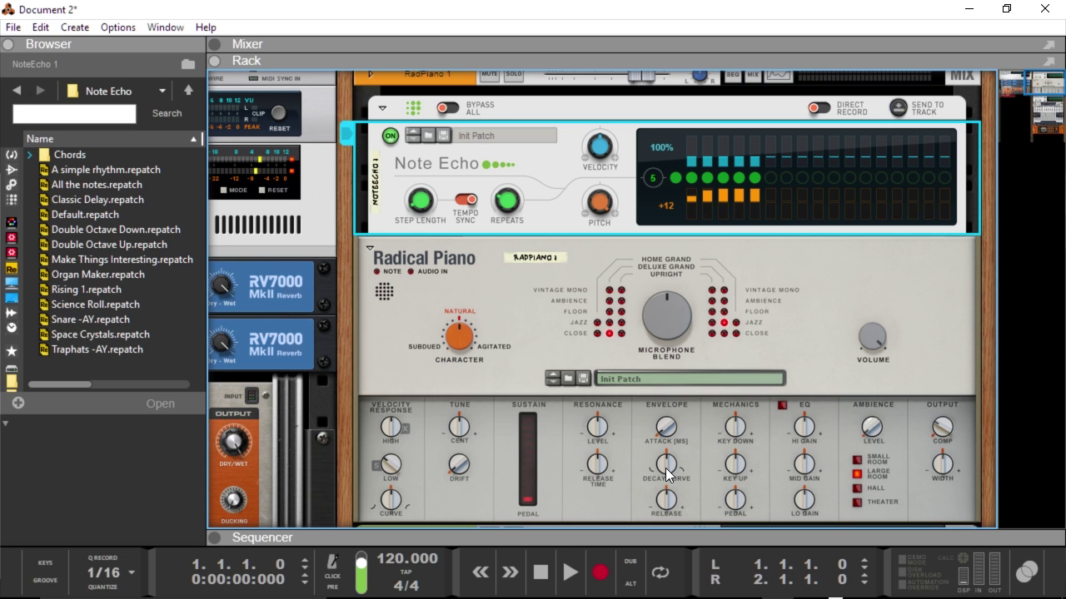
pyautogui.click(949, 418)
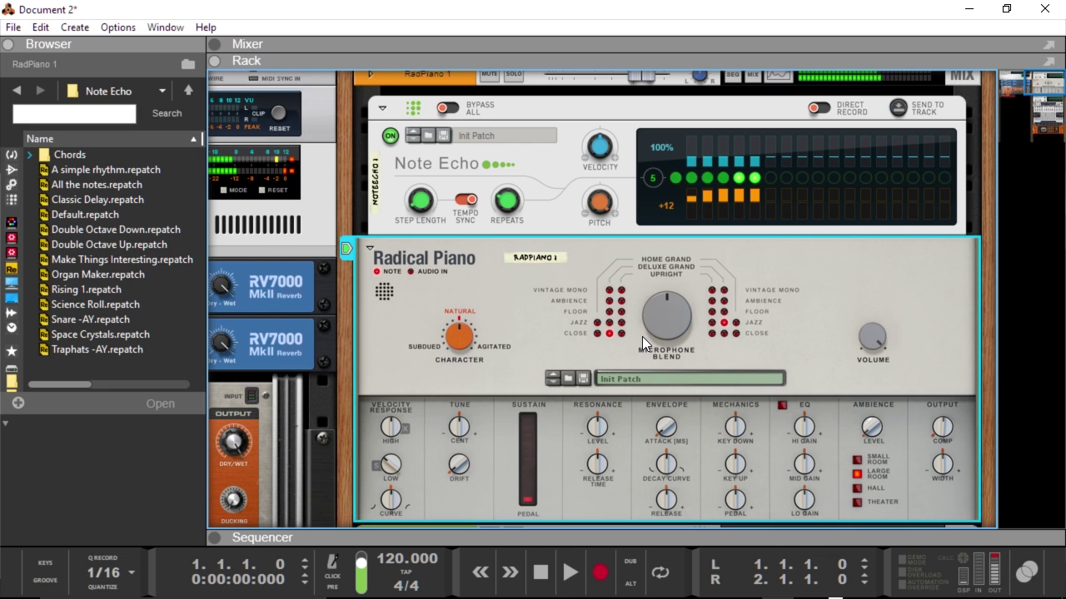
pyautogui.moveTo(642, 337)
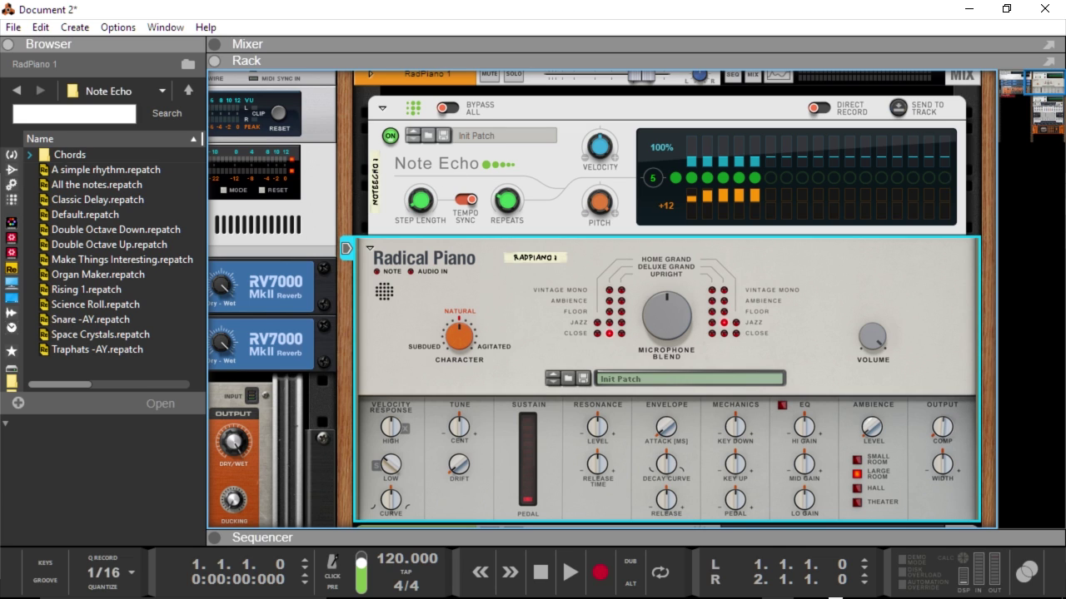
# - Expand the Chords patch folder in the browser and jump the rack down to Audiomatic 1
pyautogui.click(29, 154)
pyautogui.scroll(-3, 89, 198)
pyautogui.scroll(2, 90, 204)
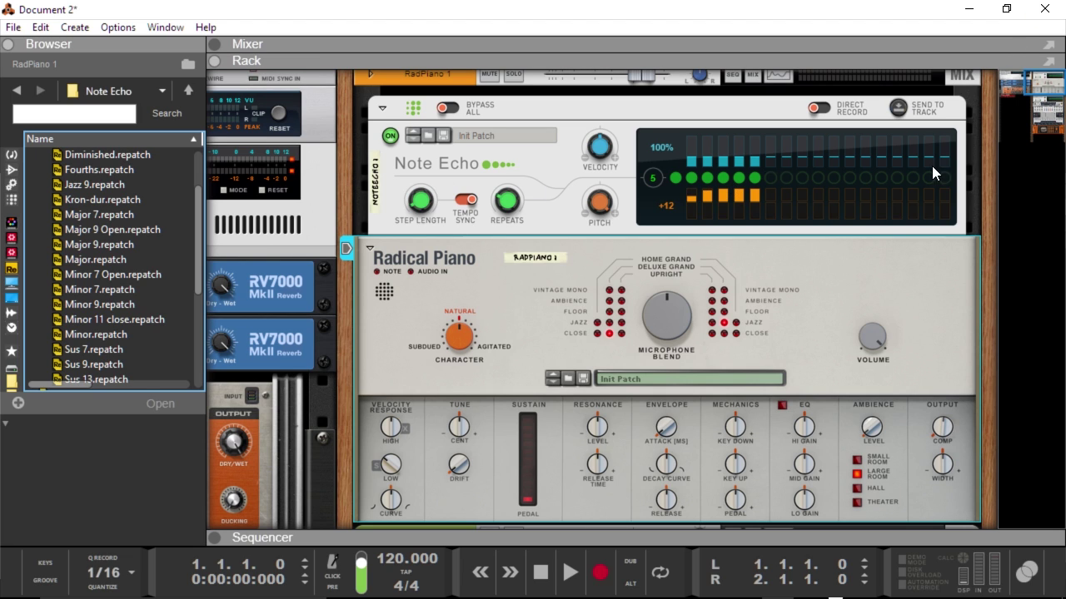
pyautogui.click(1057, 122)
pyautogui.scroll(3, 566, 178)
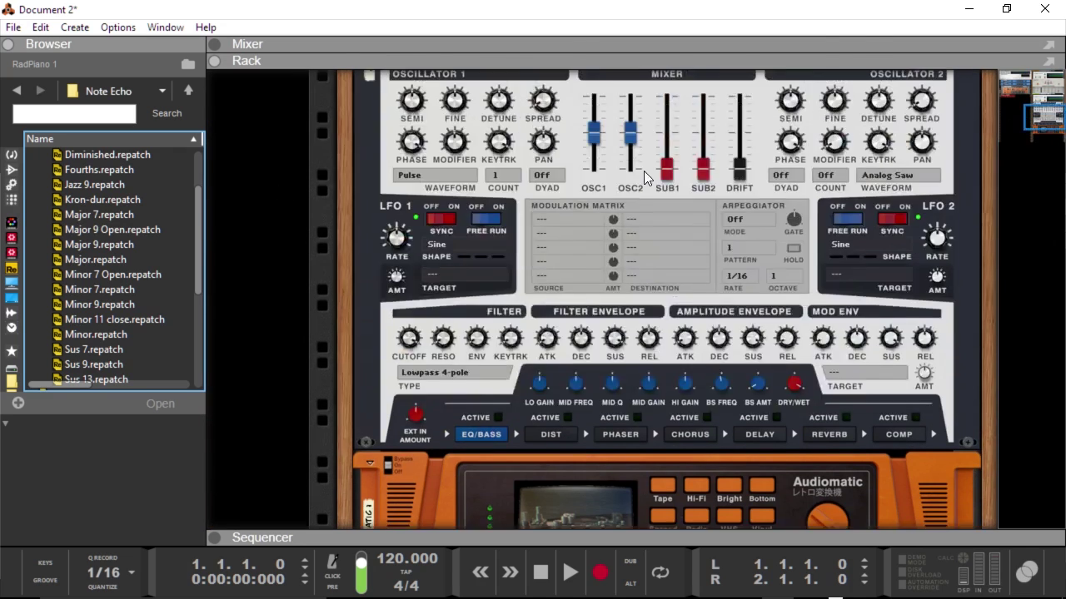
pyautogui.scroll(5, 583, 216)
pyautogui.scroll(-3, 515, 256)
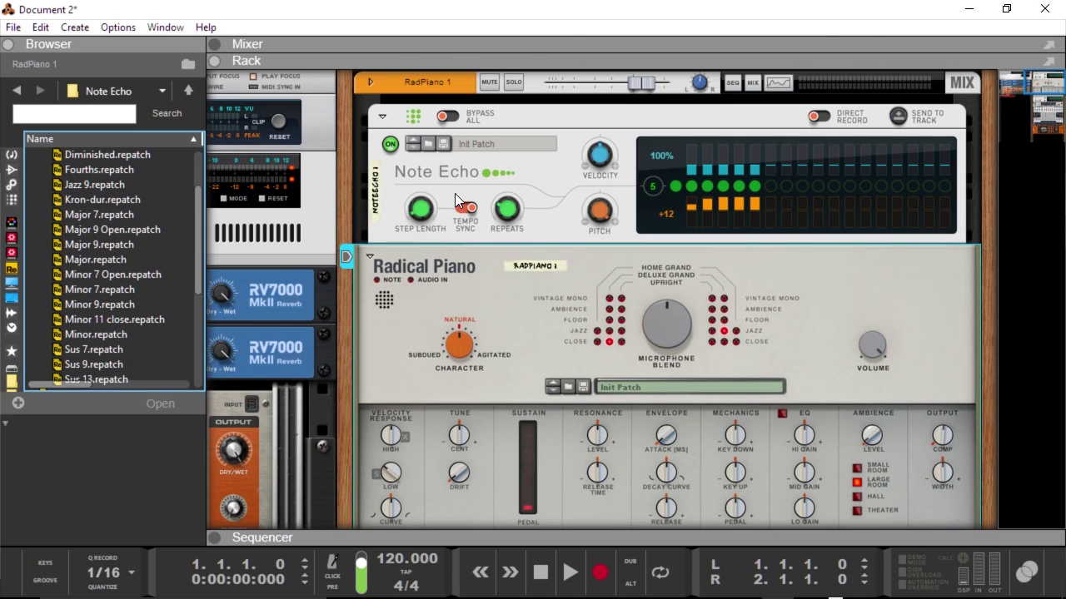
pyautogui.click(1057, 114)
# - Drag BRIGHTPIANO.smp from Reason Factory Sounds > NN19 Sampler Patches > Piano below Audiomatic 1
pyautogui.scroll(-3, 12, 260)
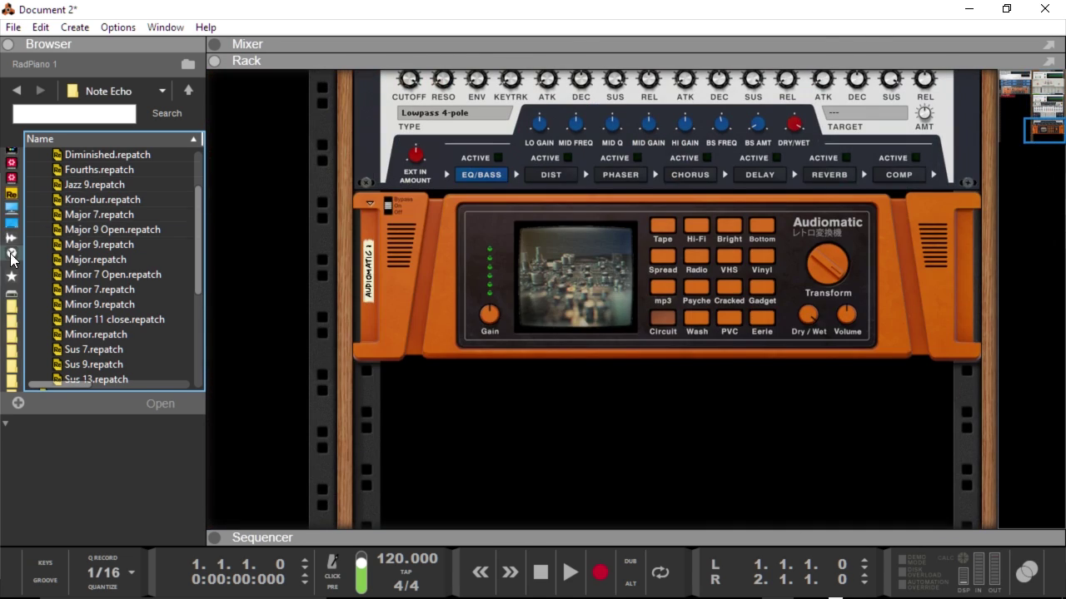
pyautogui.click(12, 254)
pyautogui.scroll(3, 11, 254)
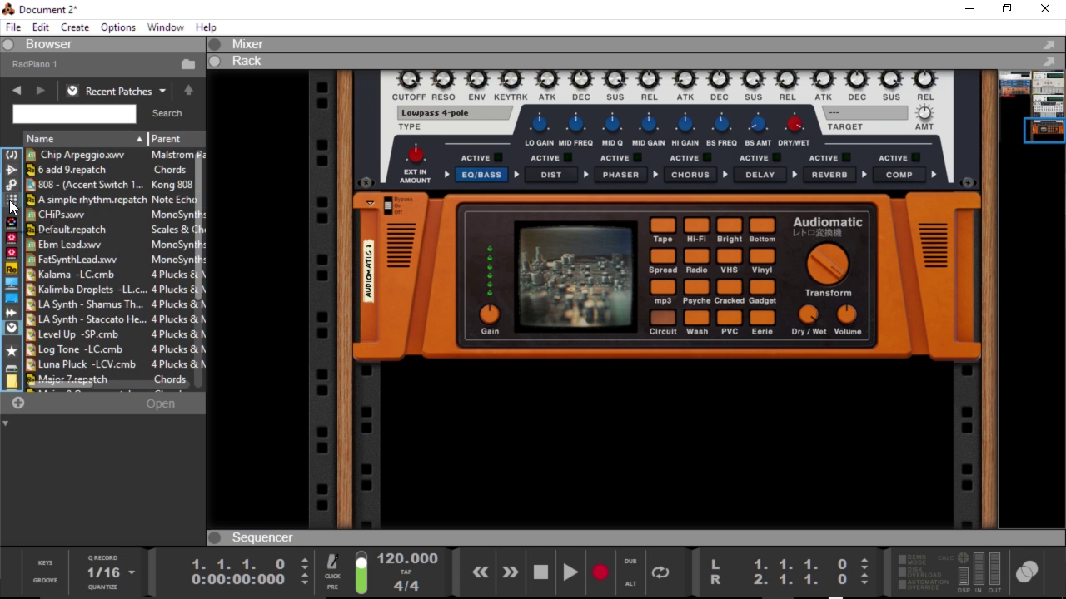
pyautogui.click(11, 253)
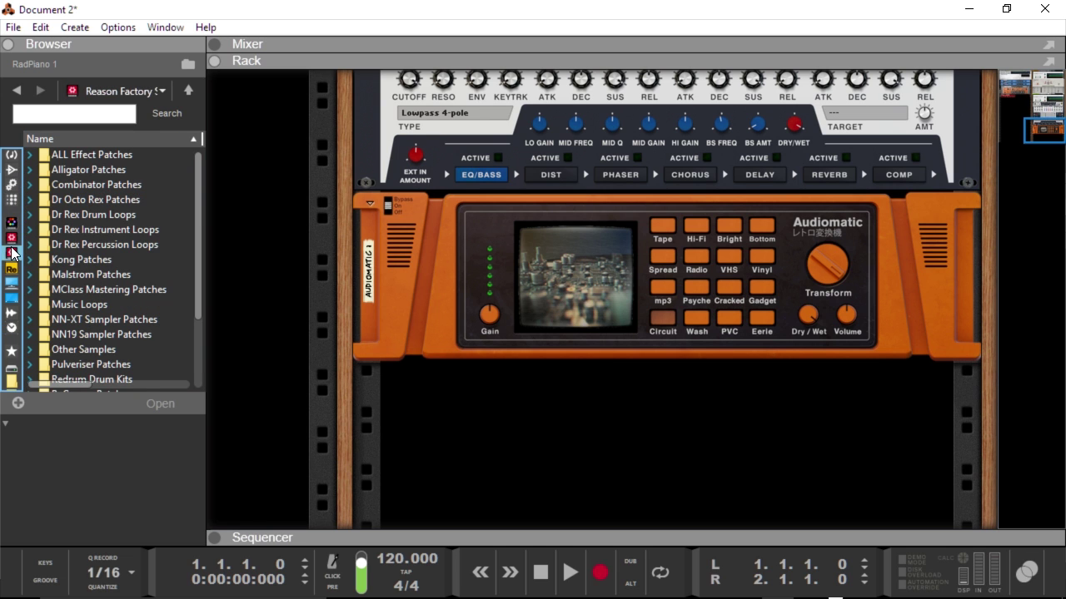
pyautogui.doubleClick(97, 333)
pyautogui.doubleClick(95, 228)
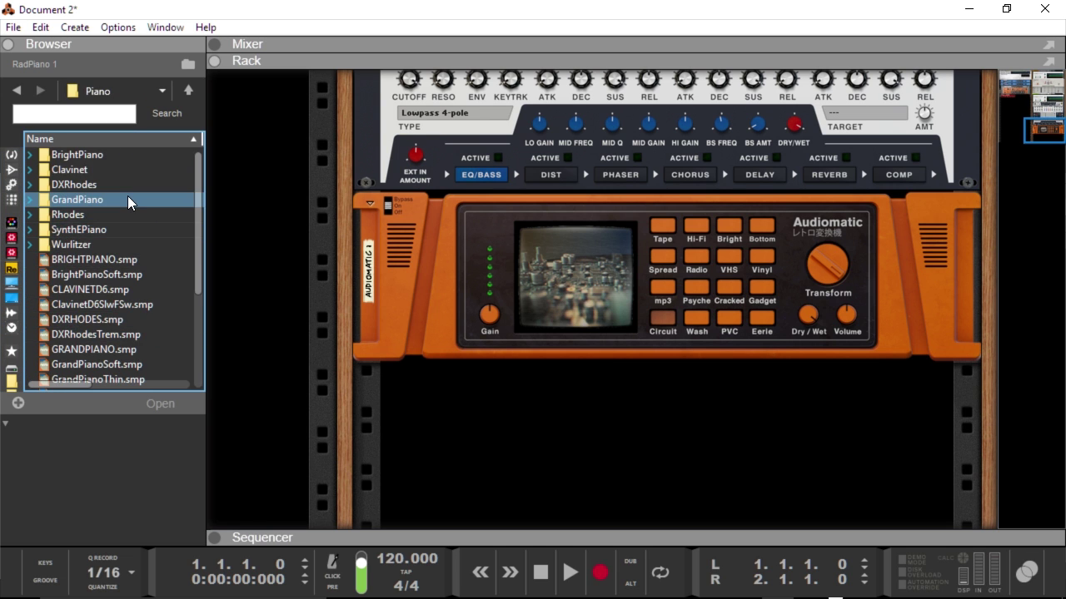
pyautogui.scroll(-3, 112, 263)
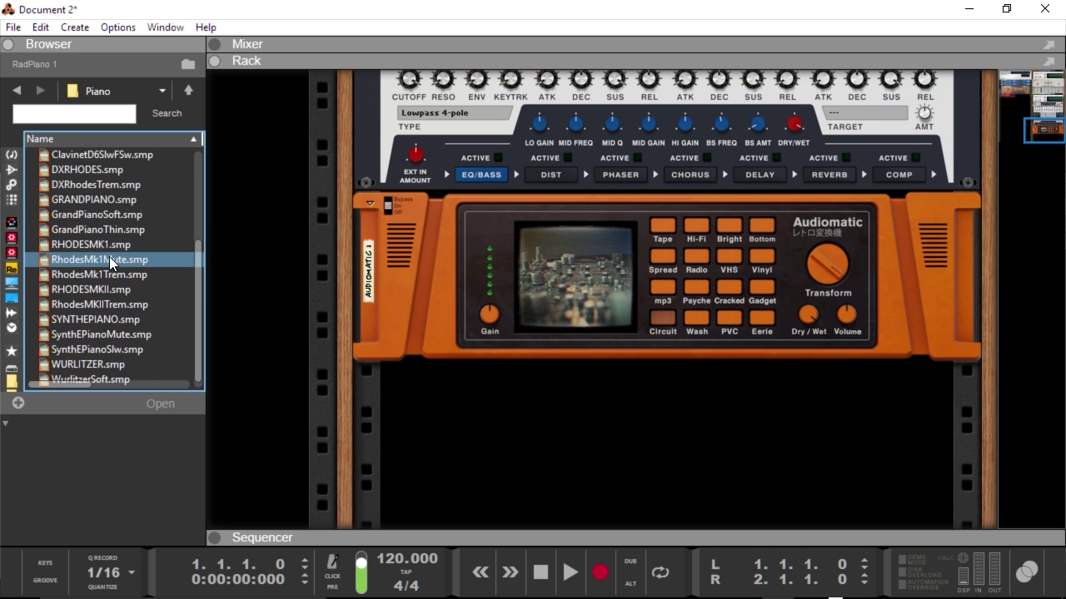
pyautogui.scroll(2, 83, 216)
pyautogui.moveTo(75, 186); pyautogui.dragTo(710, 492)
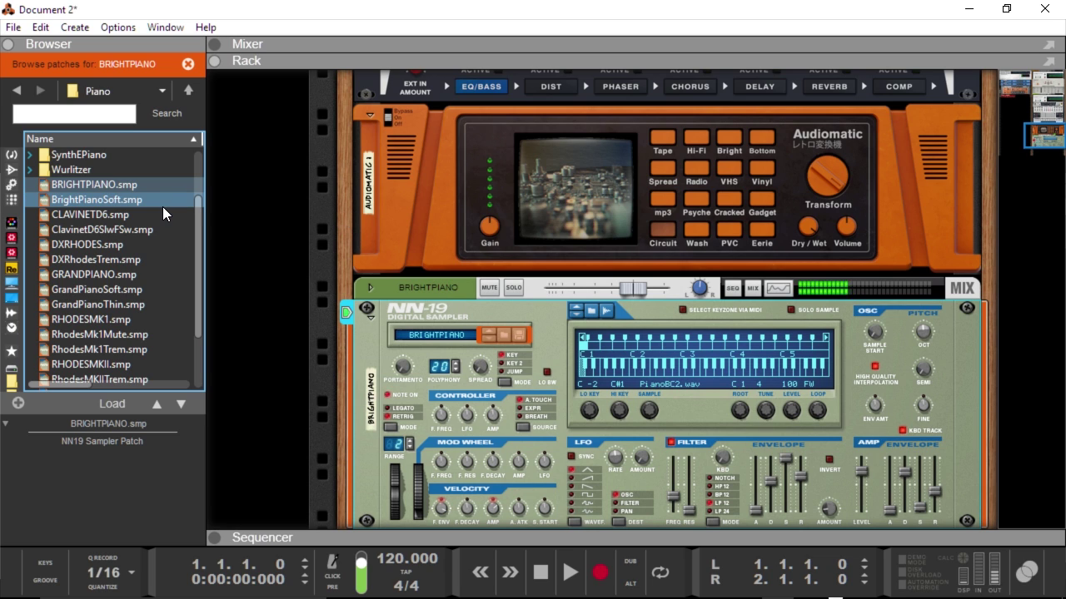
# - Insert a Note Echo from the Players list above the NN-19 piano
pyautogui.click(11, 171)
pyautogui.click(11, 185)
pyautogui.scroll(-3, 121, 210)
pyautogui.click(12, 201)
pyautogui.moveTo(125, 230); pyautogui.dragTo(653, 313)
# - Load the Chords/Major 7 patch into the Note Echo and switch off echo step 5
pyautogui.click(37, 152)
pyautogui.click(31, 155)
pyautogui.scroll(-1, 120, 231)
pyautogui.click(121, 230)
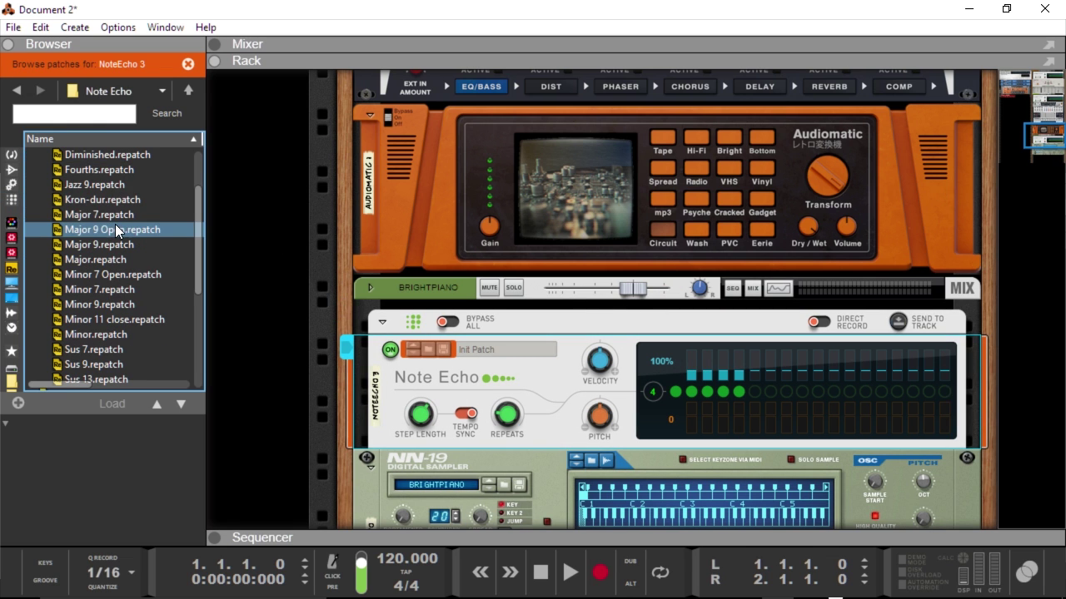
pyautogui.click(95, 203)
pyautogui.moveTo(85, 211); pyautogui.dragTo(631, 394)
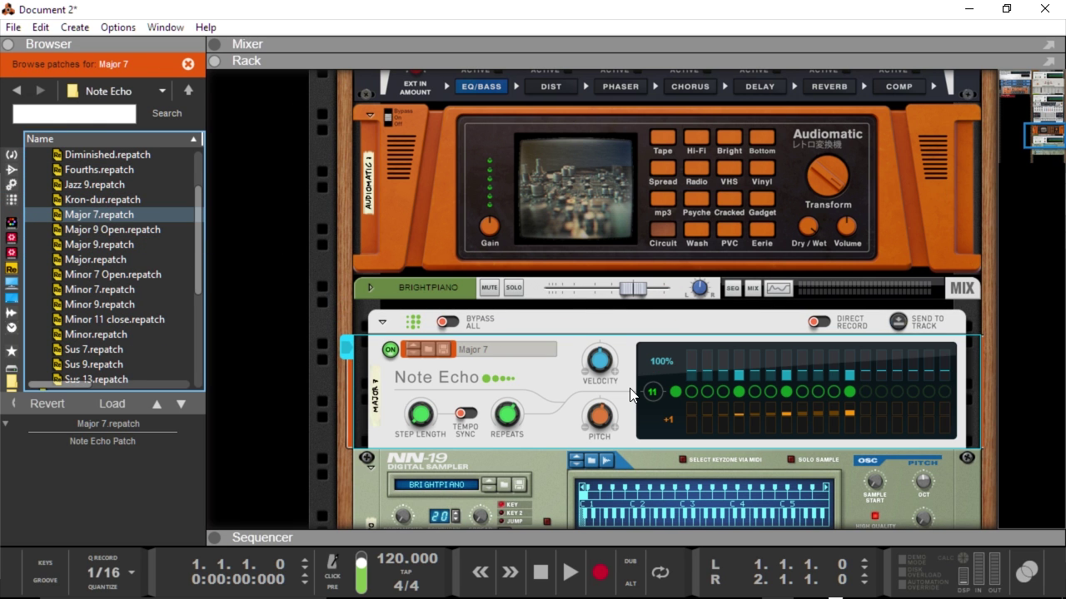
pyautogui.click(738, 391)
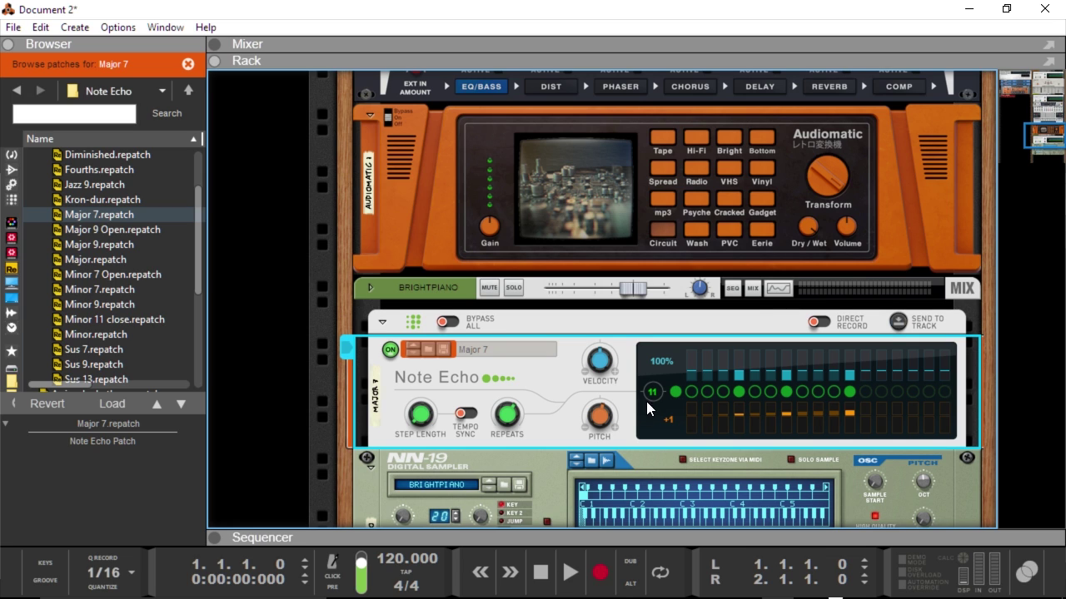
# - Bring the Note Echo's Step Length down from 113 ms to 102 ms
pyautogui.moveTo(601, 423)
pyautogui.moveTo(427, 429); pyautogui.dragTo(389, 397)
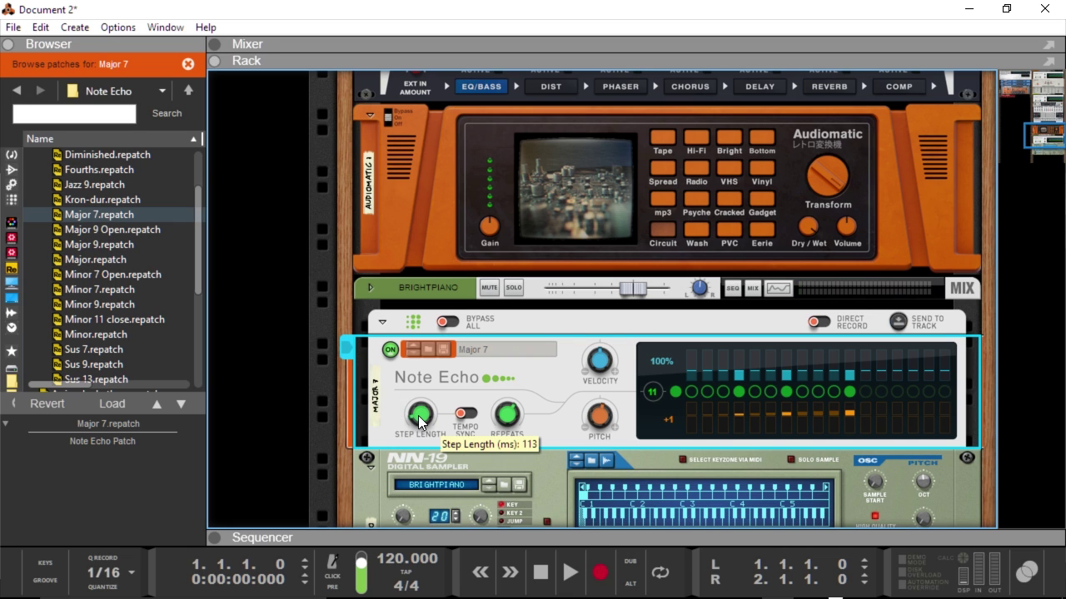
pyautogui.moveTo(419, 418); pyautogui.dragTo(419, 489)
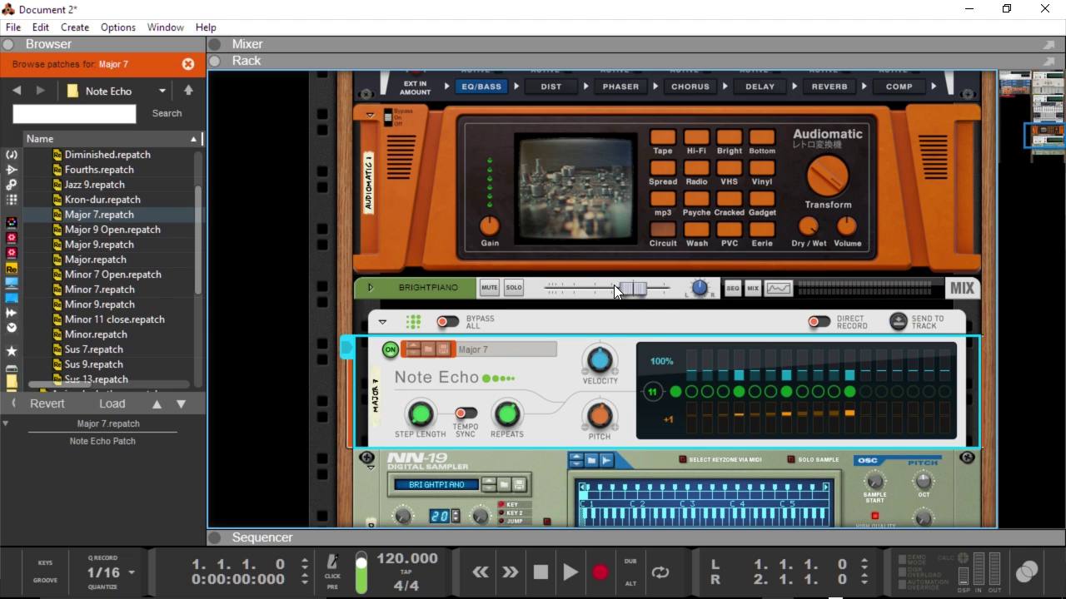
pyautogui.scroll(-2, 493, 284)
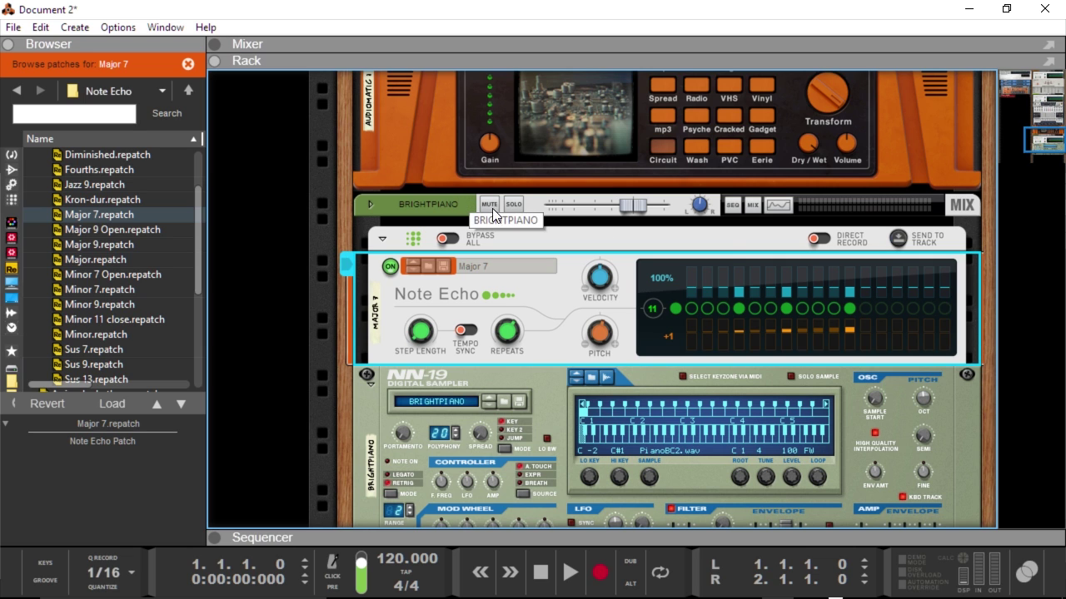
# - Show the full NN-19 and list the Dual Arpeggio, Note Echo and Scales & Chords players
pyautogui.scroll(-2, 600, 228)
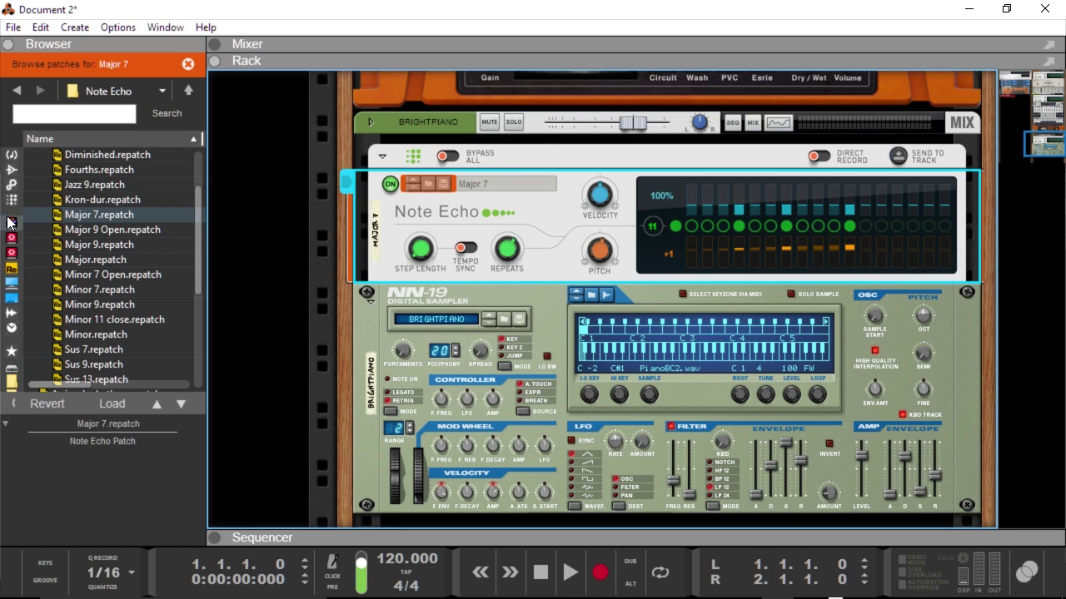
pyautogui.click(13, 170)
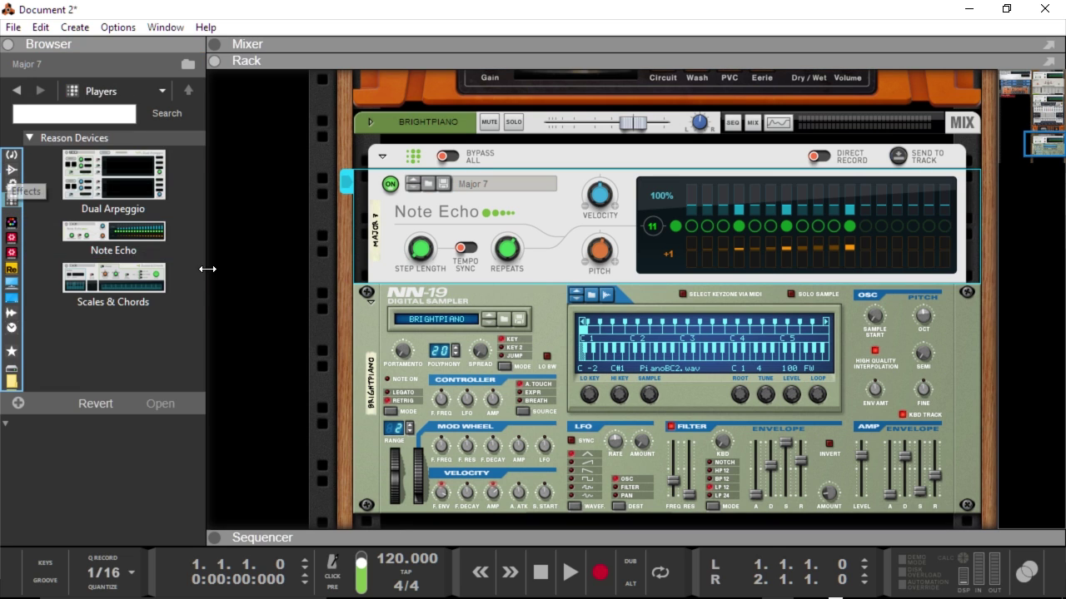